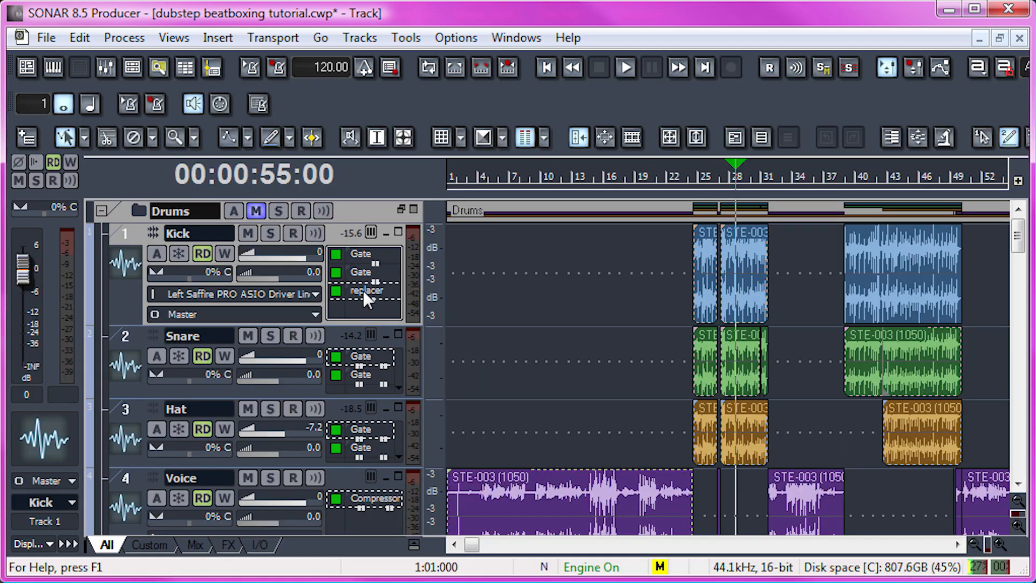
Step: Open the replacer effect on the Kick track to view its layout, and close it
double_click(363, 290)
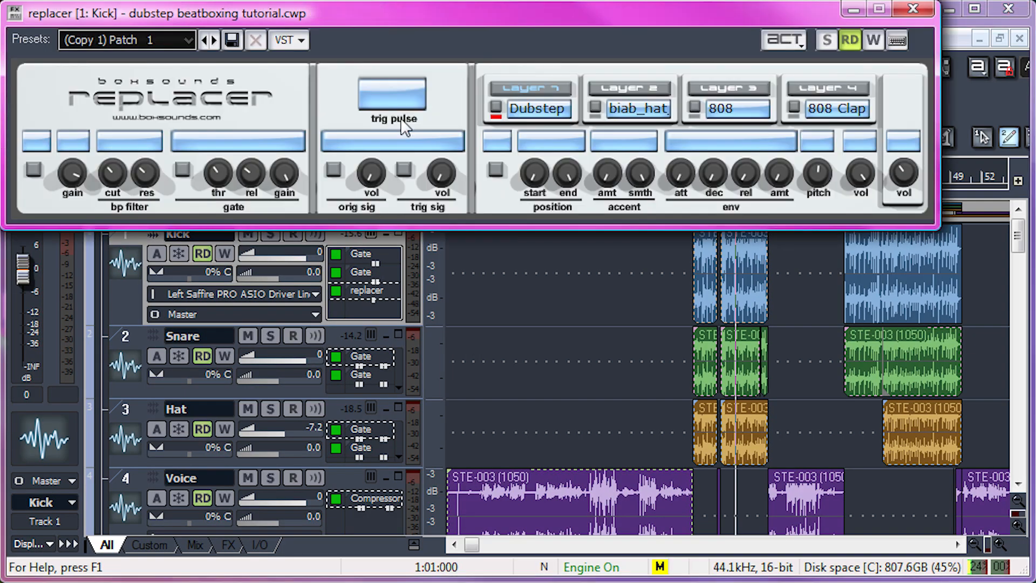
left_click_drag(513, 22, 565, 188)
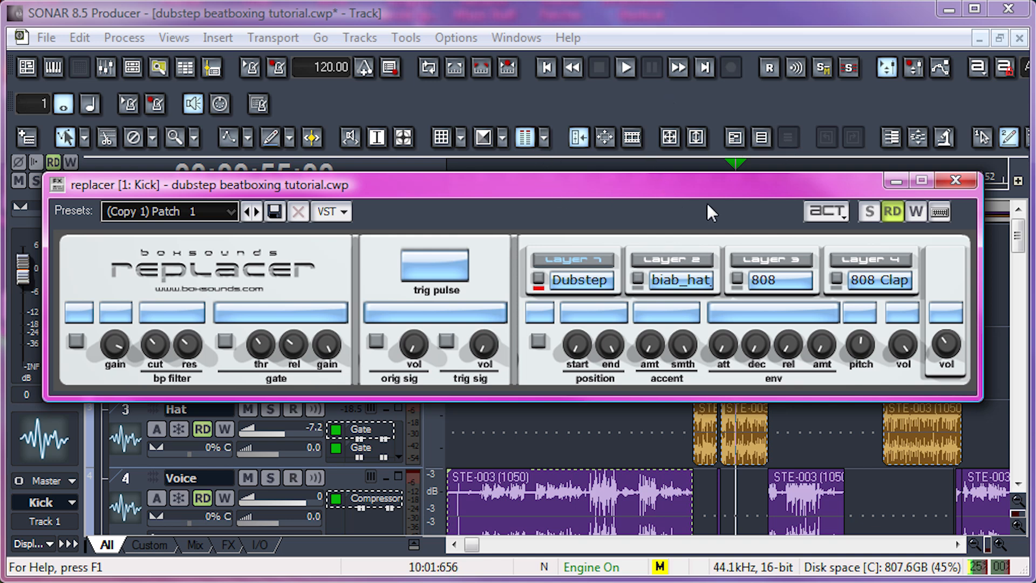
left_click(956, 181)
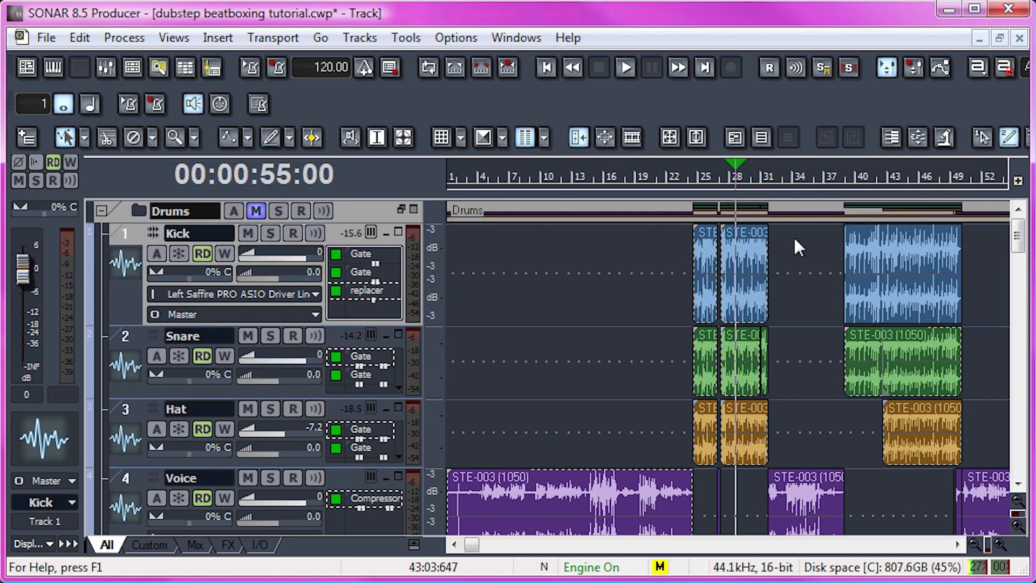
Step: Widen the track control pane and zoom the timeline out until every clip fits in view
left_click_drag(445, 308, 490, 308)
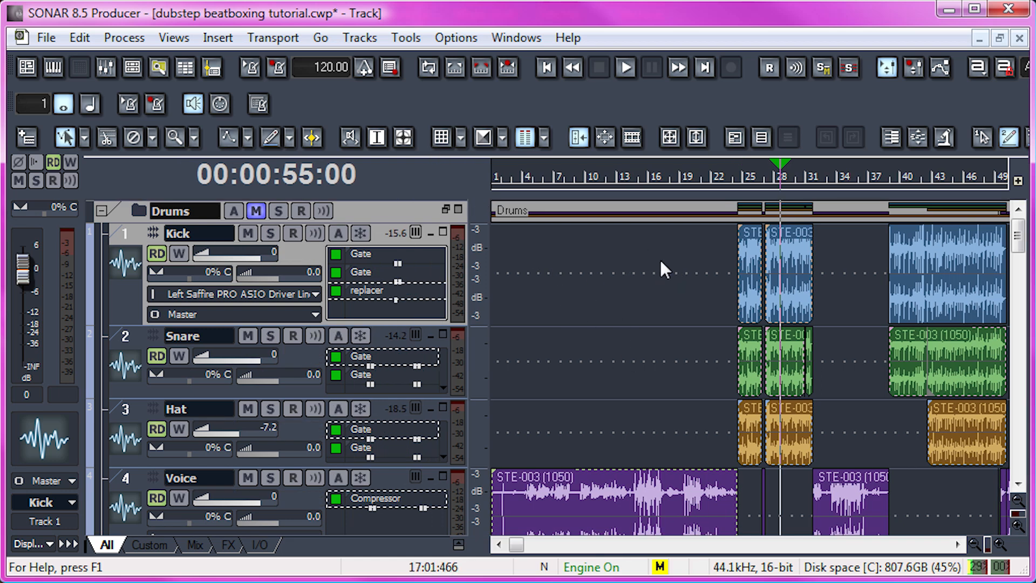
scroll(660, 257, "down", 2)
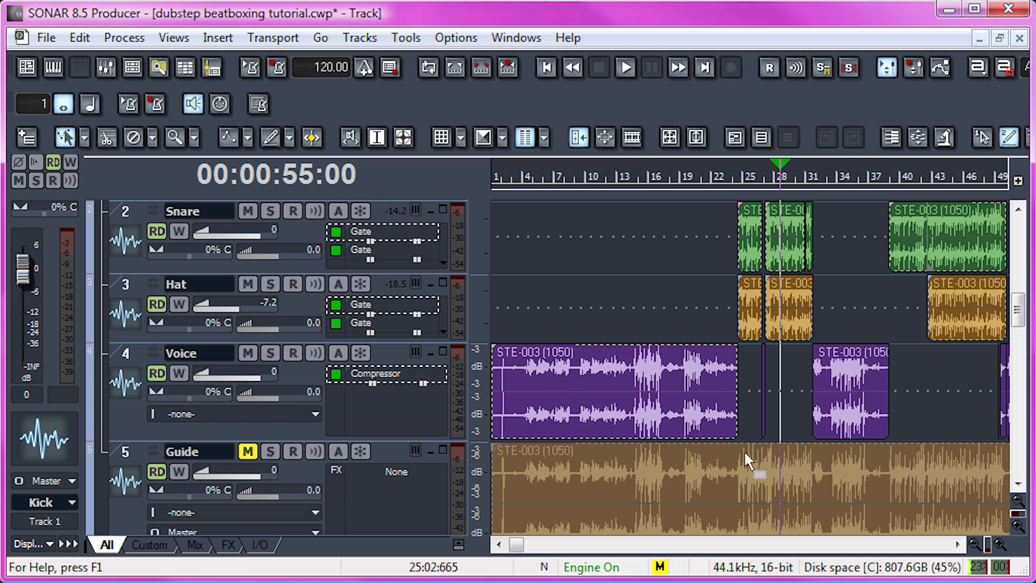
left_click(977, 545)
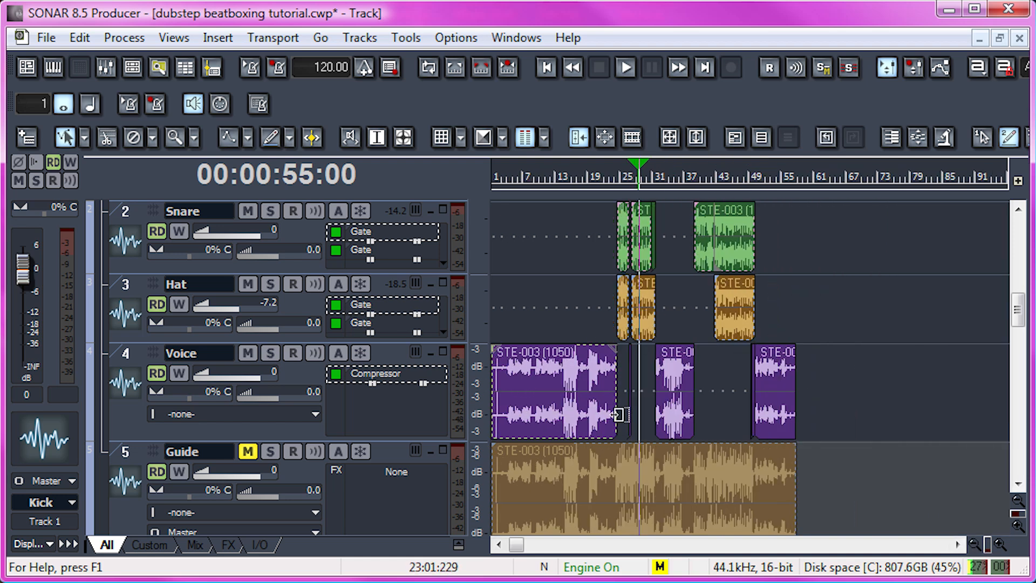
Step: Examine how the clips are split across the Kick, Snare, Hat, Voice and Guide tracks
left_click(612, 387)
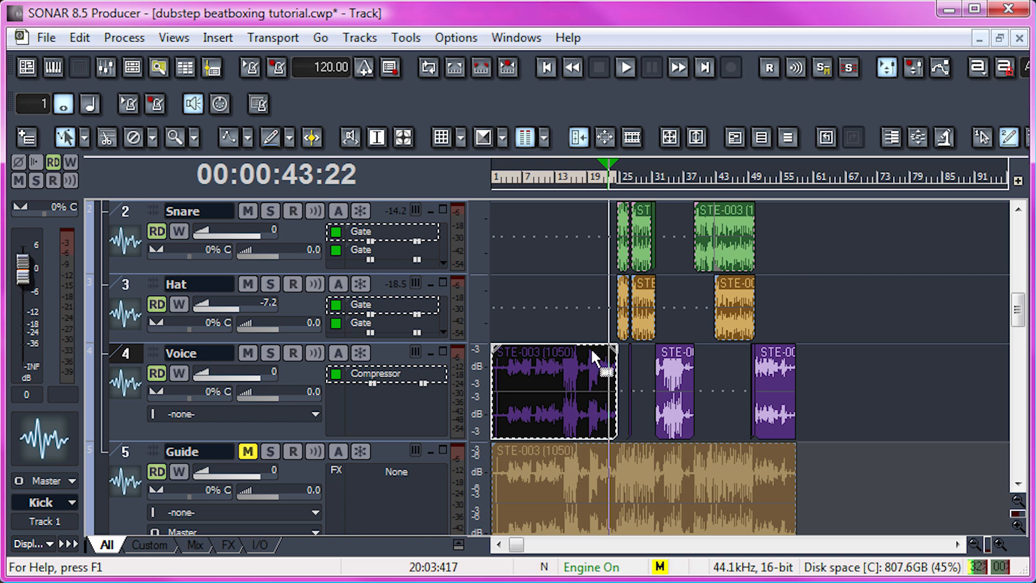
left_click(551, 301)
scroll(550, 303, "up", 1)
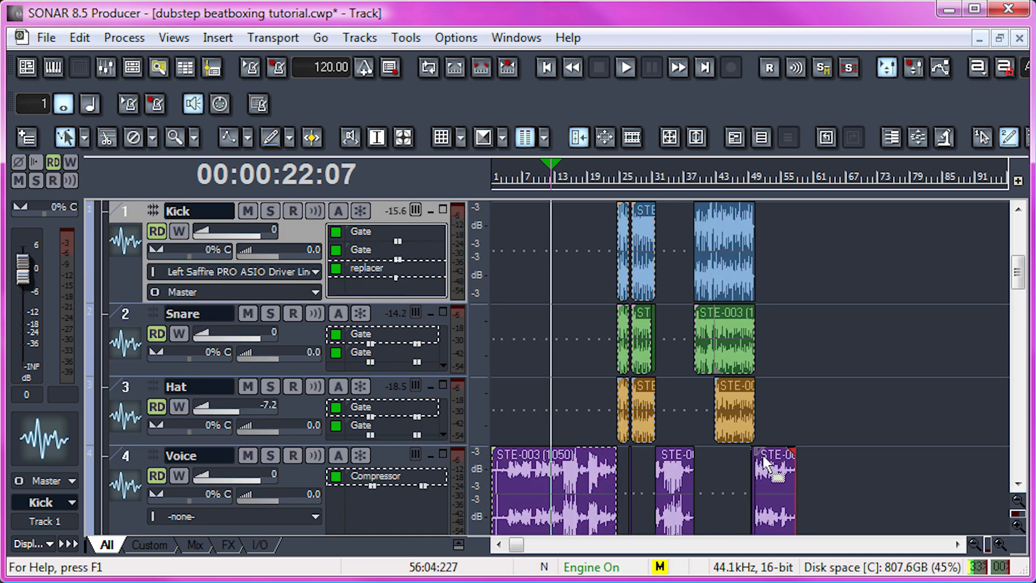
scroll(400, 286, "up", 1)
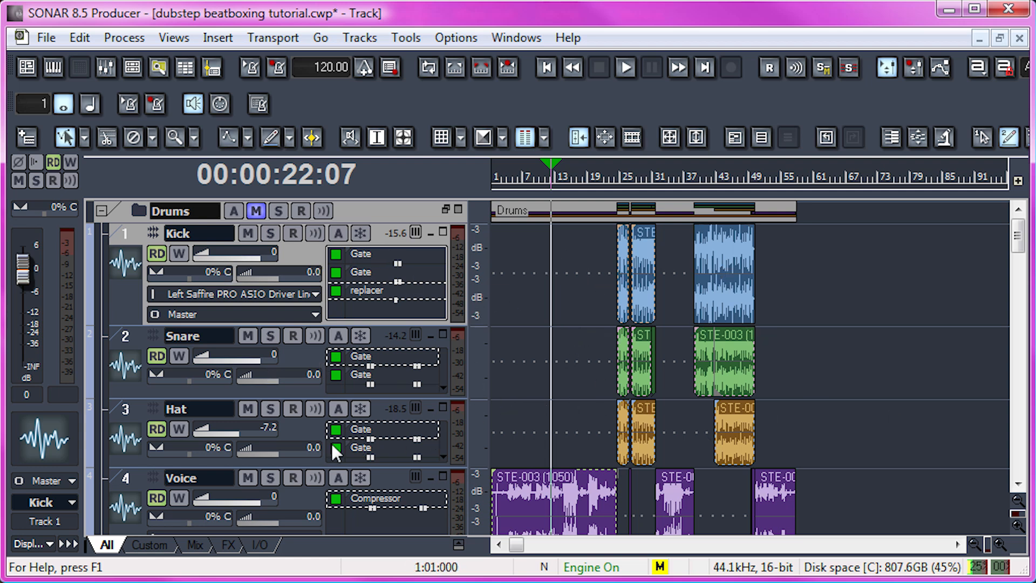
scroll(276, 441, "down", 3)
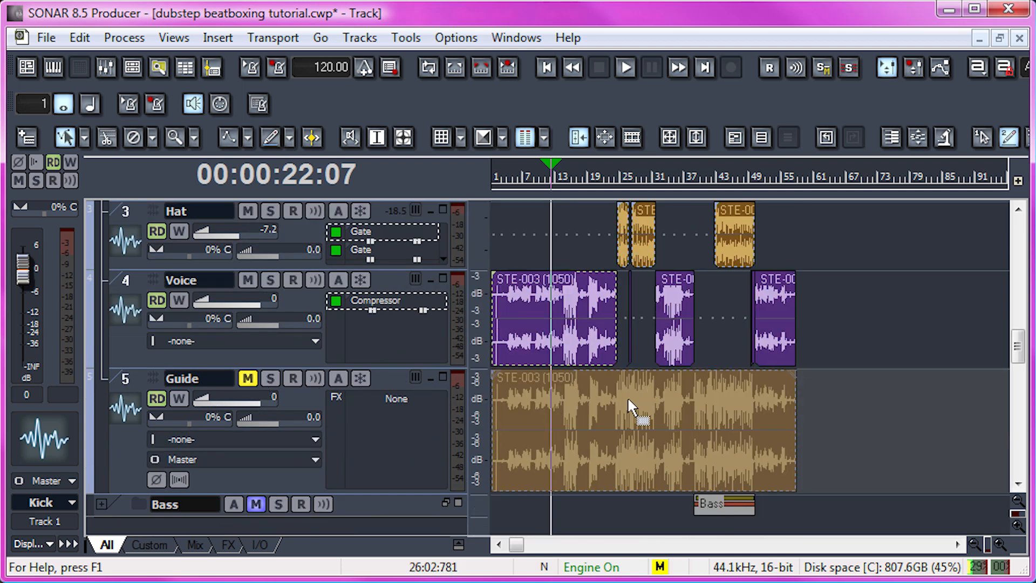
scroll(636, 387, "up", 3)
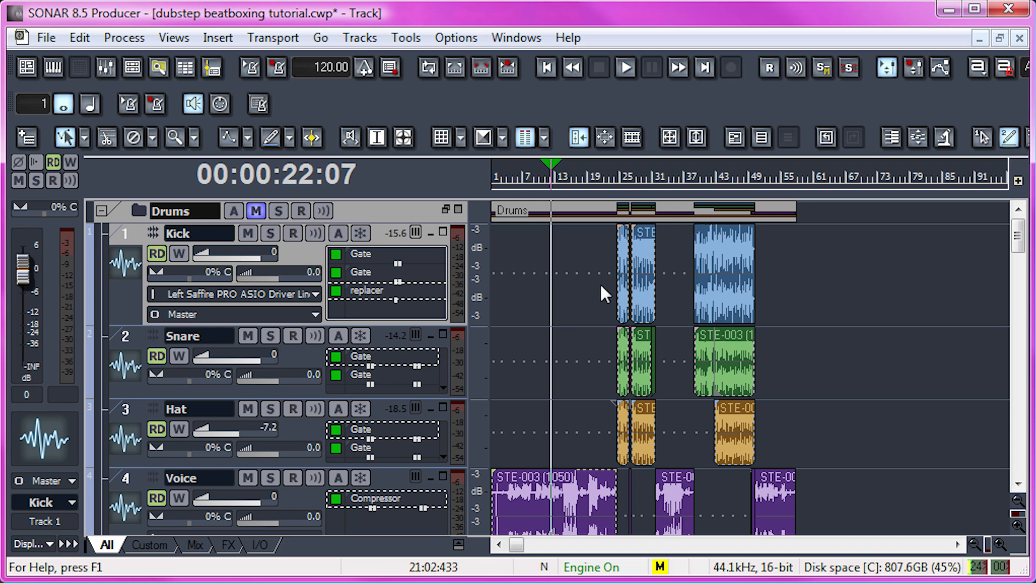
Step: Unmute and solo the Guide track, and play it from 00:00:54:09
left_click(638, 179)
scroll(539, 324, "down", 3)
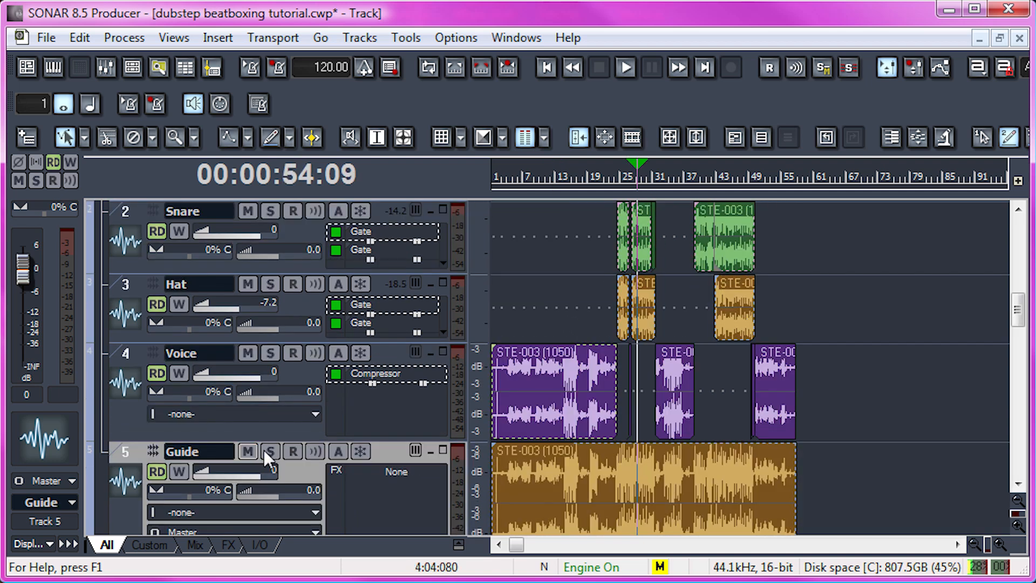
left_click(269, 451)
key("space")
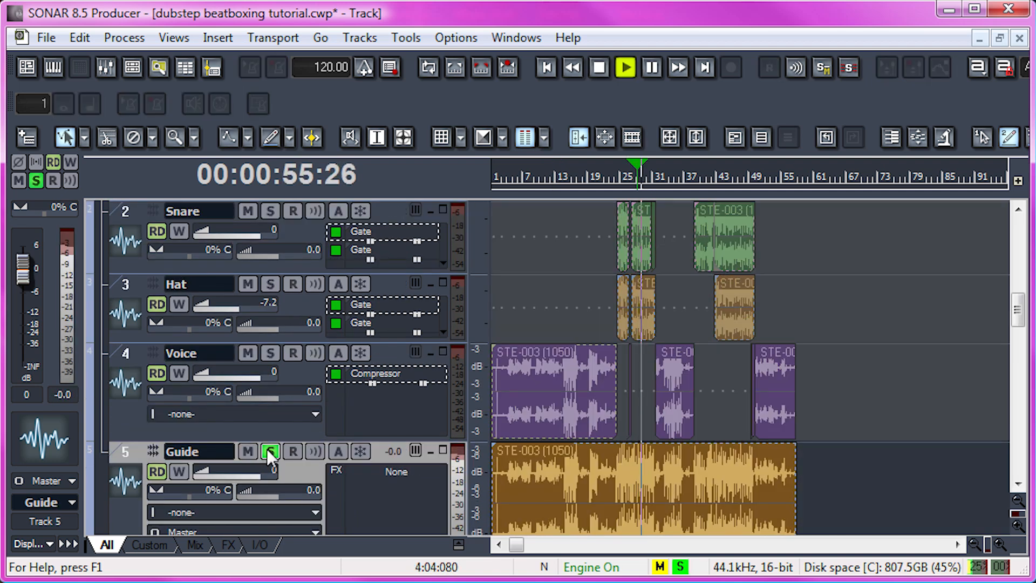
key("space")
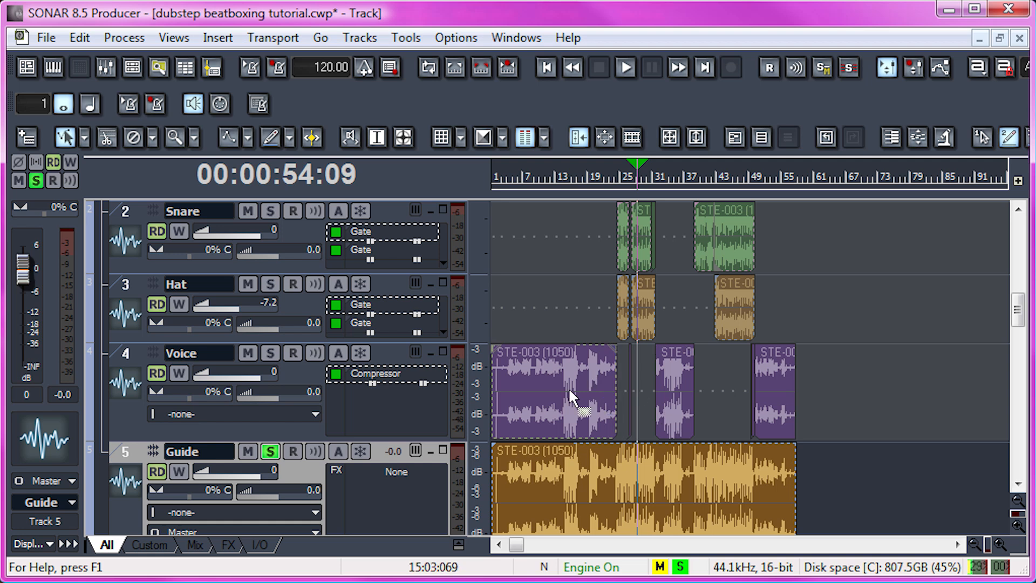
Step: Solo the Kick track and bypass both of its Gate effects
scroll(685, 345, "up", 2)
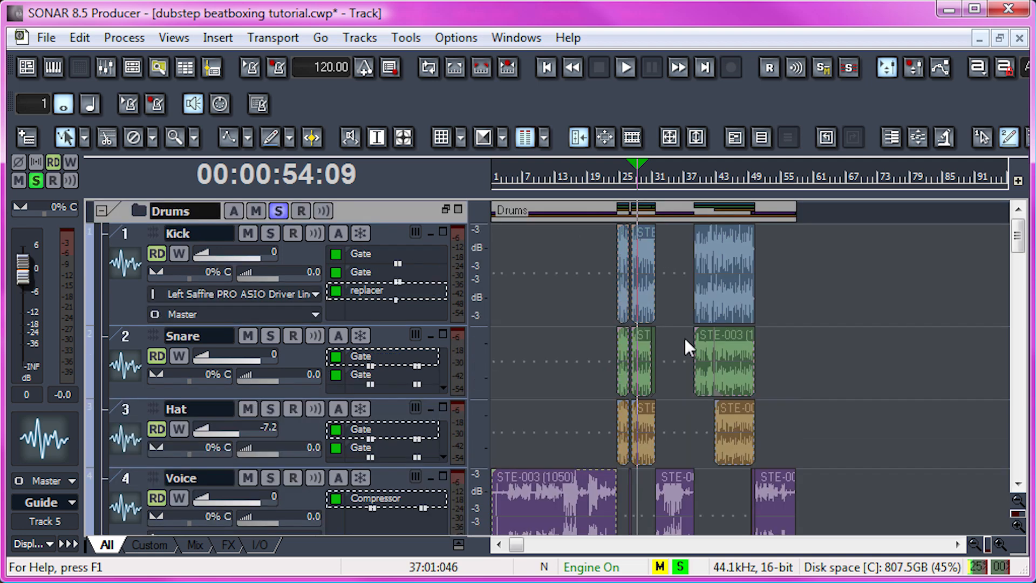
left_click(271, 229)
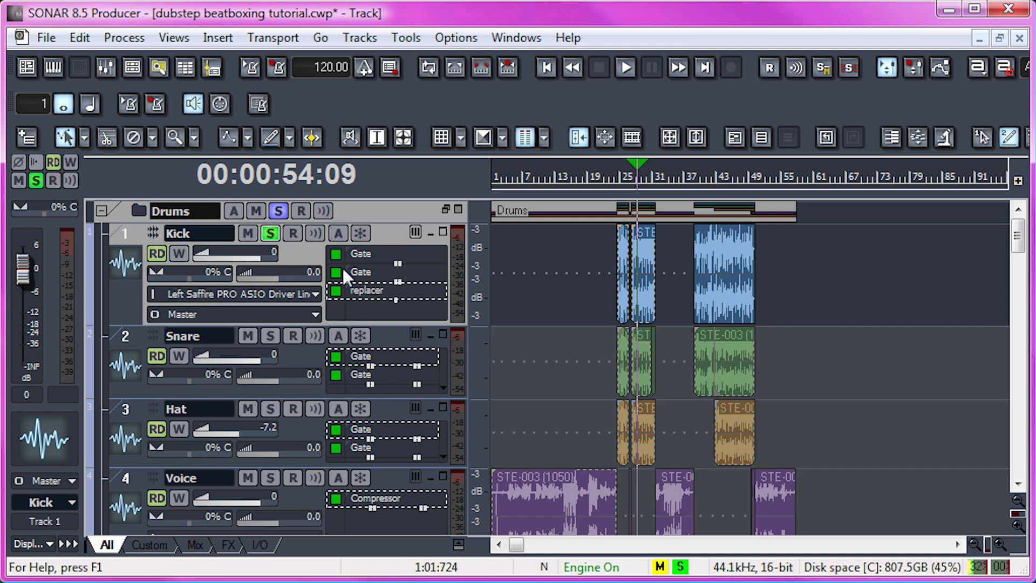
left_click(334, 273)
left_click(332, 252)
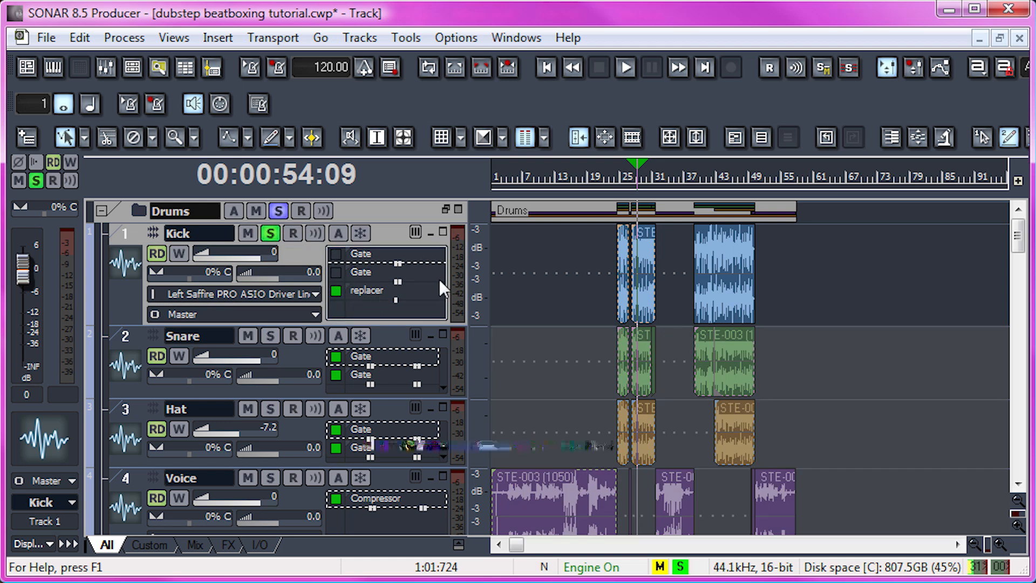
Step: Open the replacer effect on the Kick track and listen to the soloed track in two playback passes
double_click(358, 288)
left_click_drag(448, 203, 457, 92)
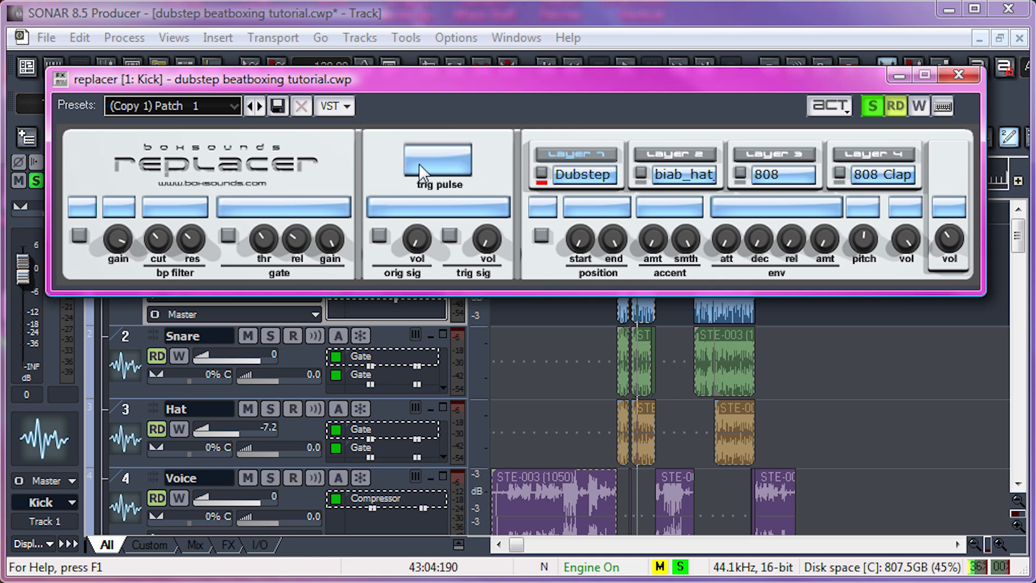
key("space")
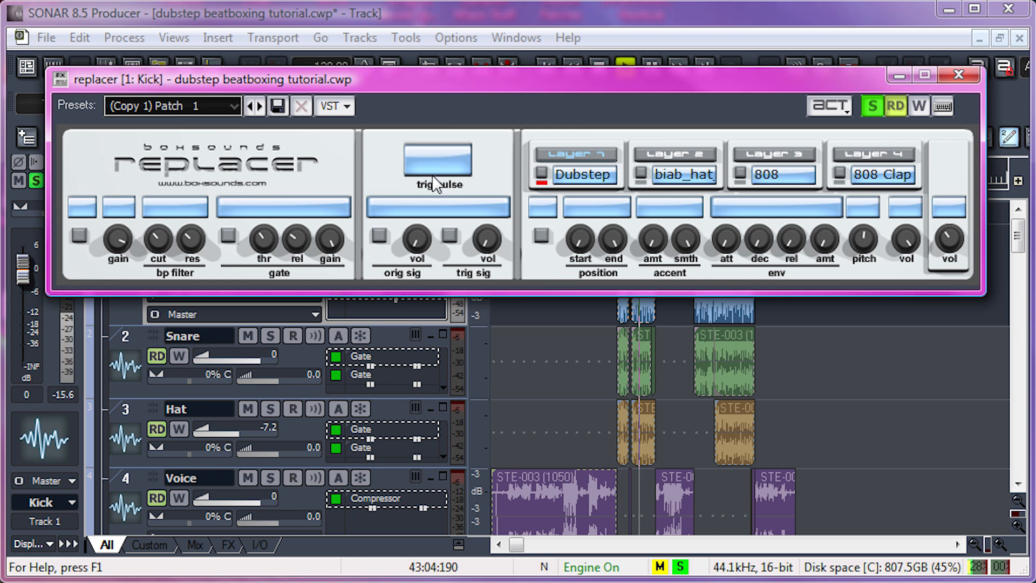
key("space")
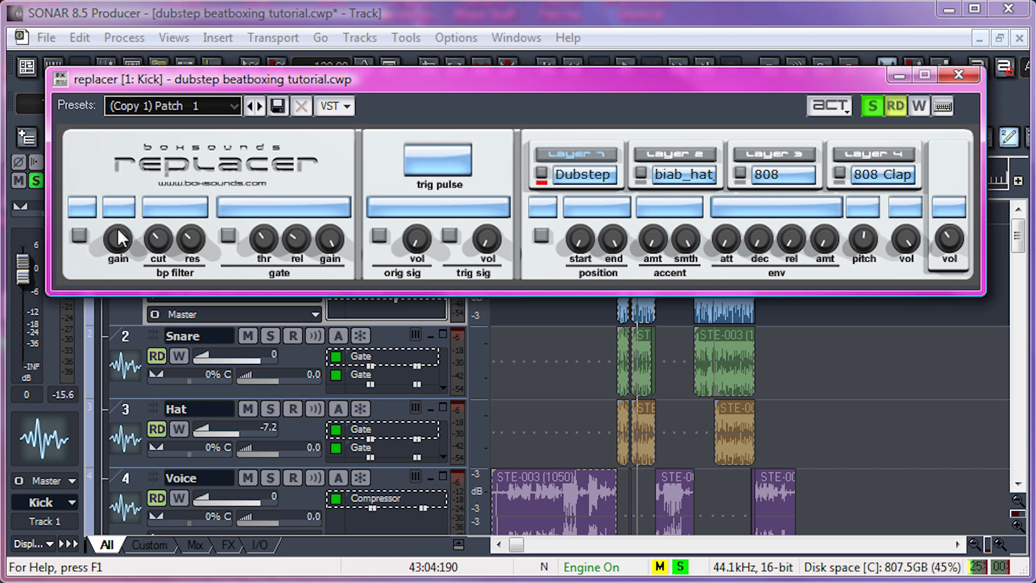
key("space")
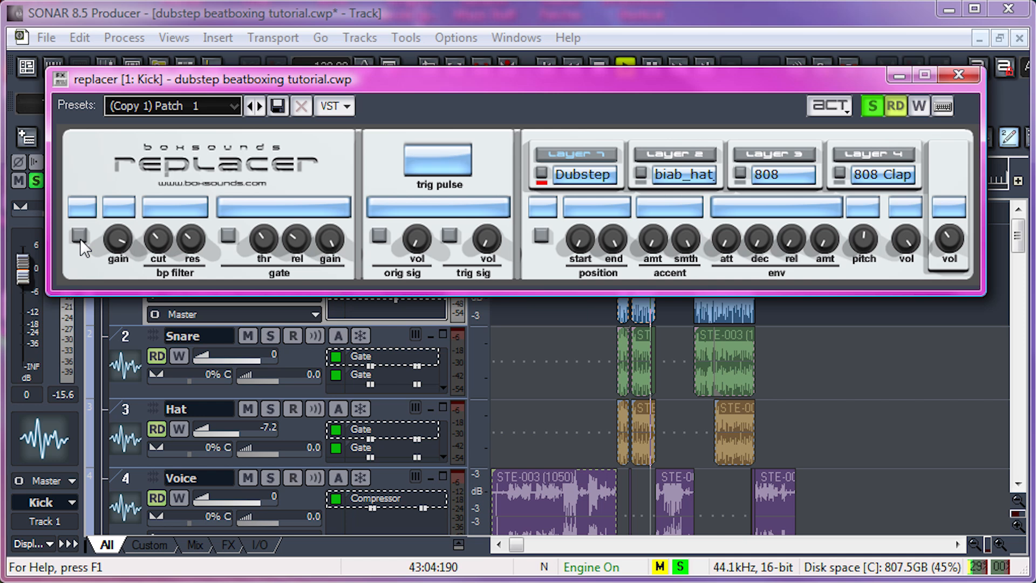
key("space")
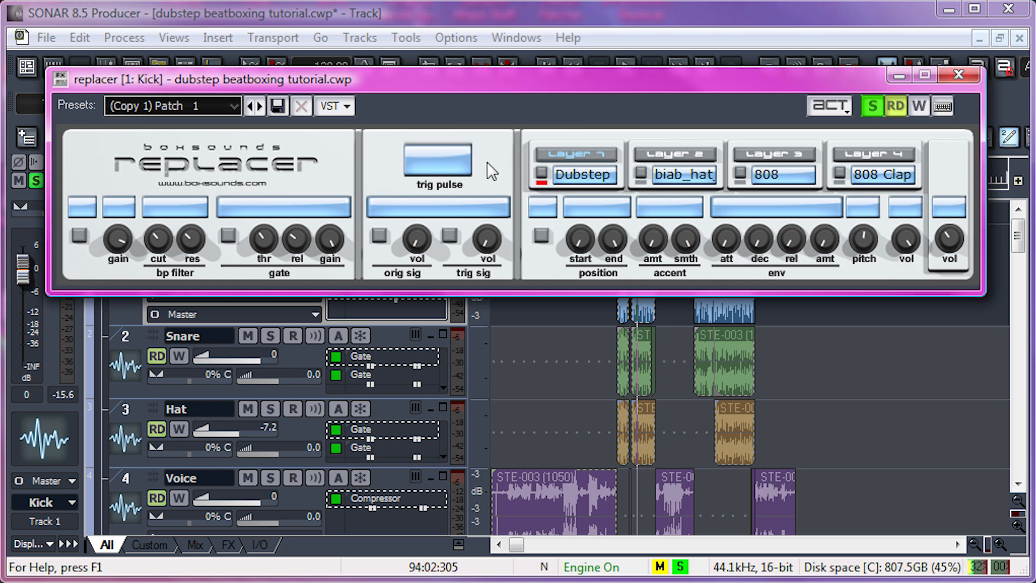
Step: Compare the Kick track's sound with the replacer effect bypassed and switched back on during playback
left_click_drag(546, 79, 554, 335)
left_click(339, 292)
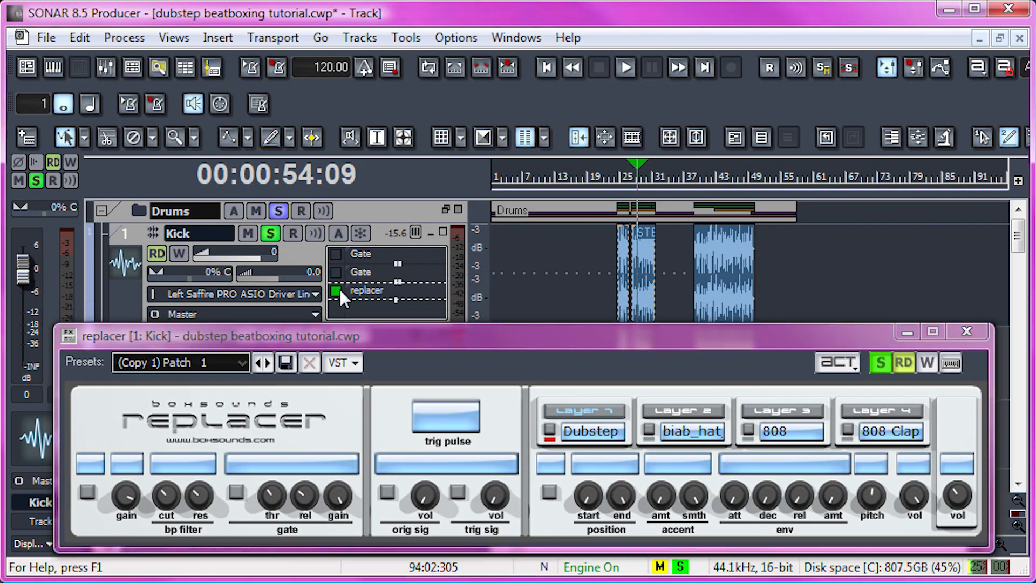
key("space")
left_click(339, 291)
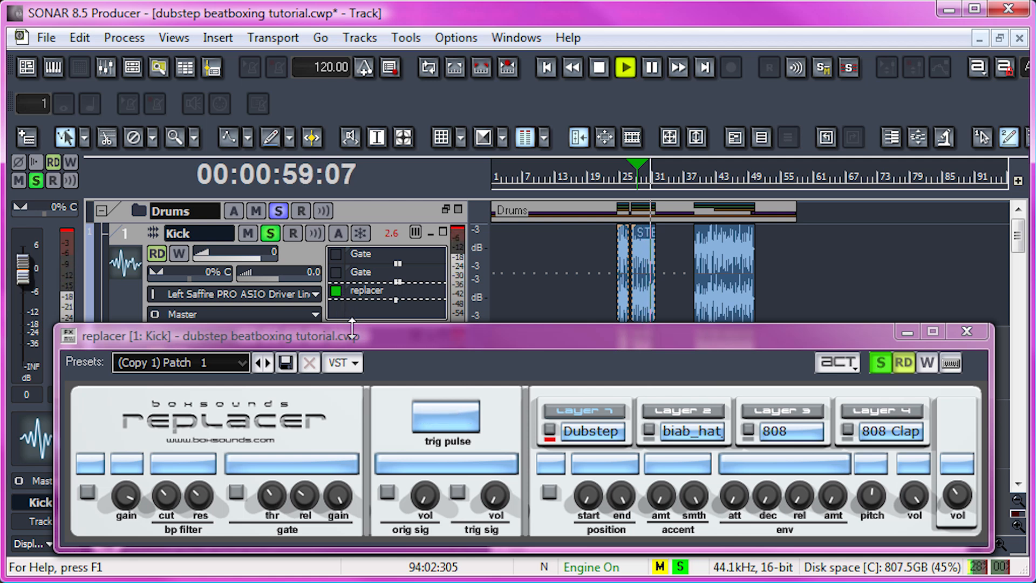
key("space")
left_click_drag(352, 329, 359, 189)
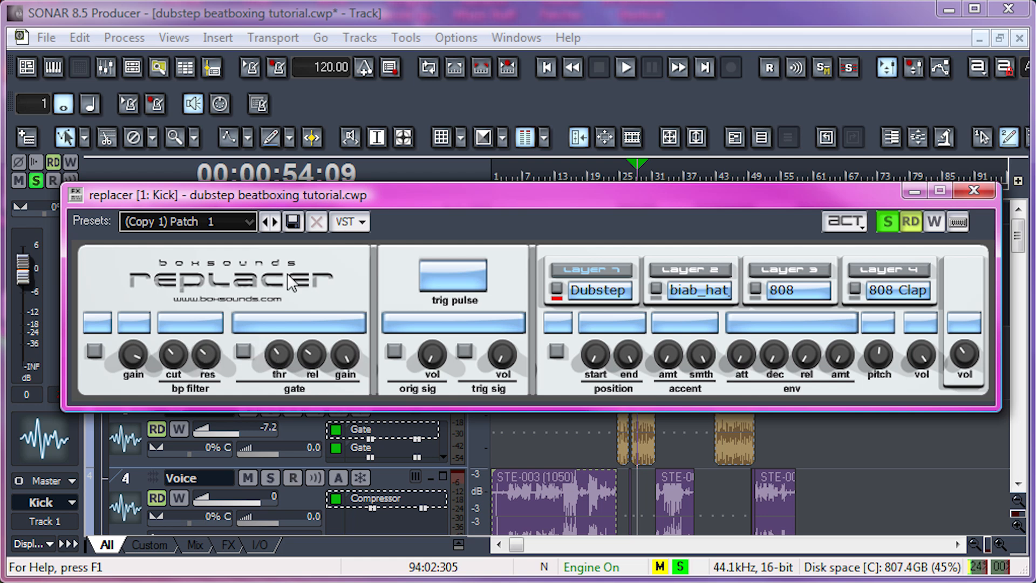
Step: Load Dubstep kick.wav into Layer 1 of the replacer and play back the Kick track
left_click_drag(406, 204, 404, 372)
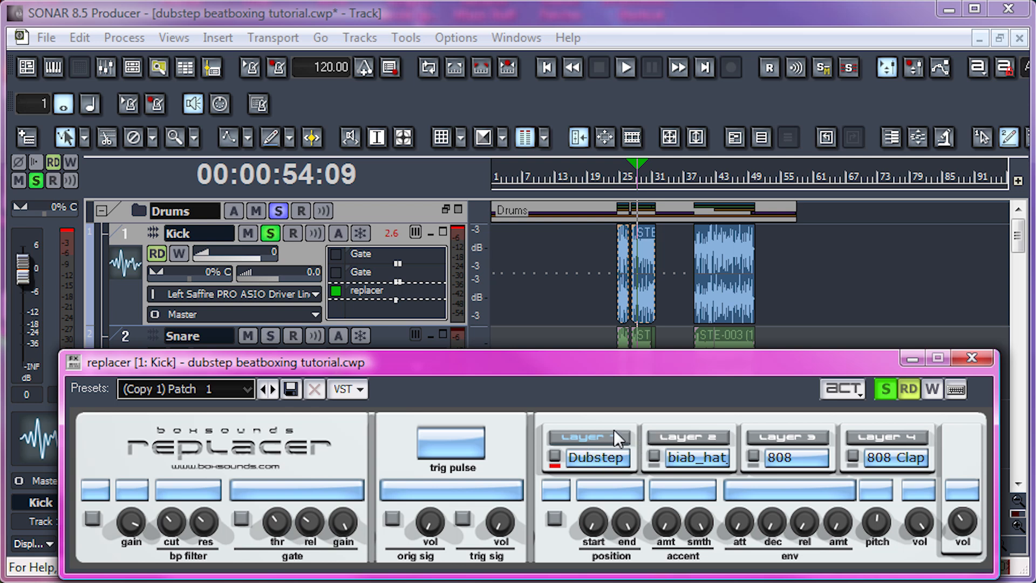
left_click(556, 457)
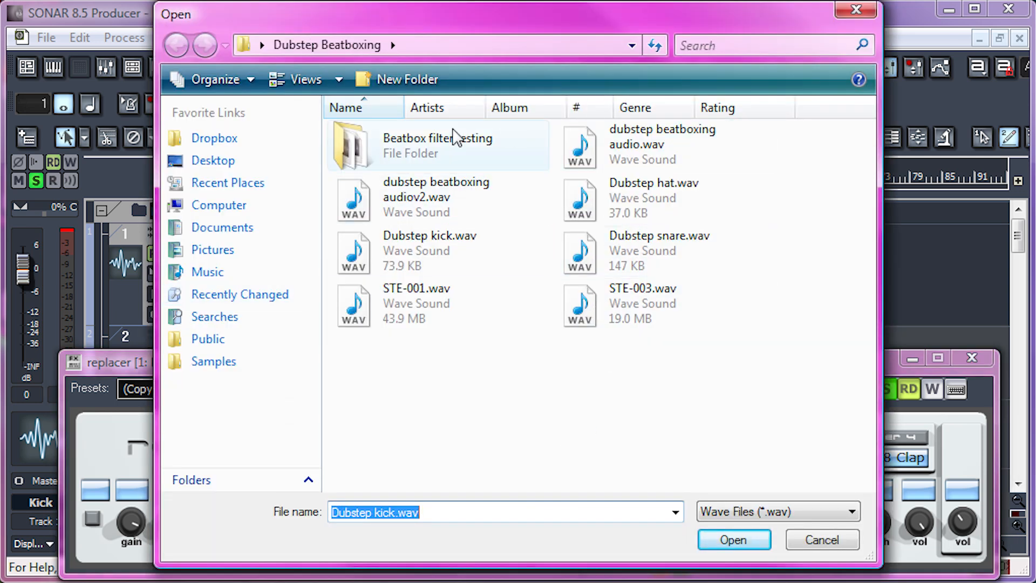
left_click(459, 268)
double_click(459, 268)
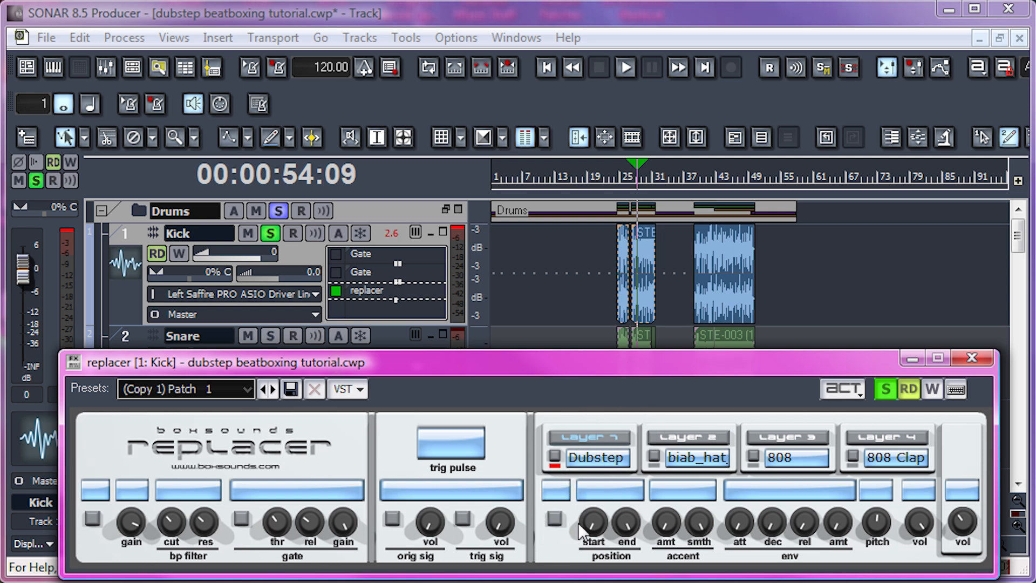
key("space")
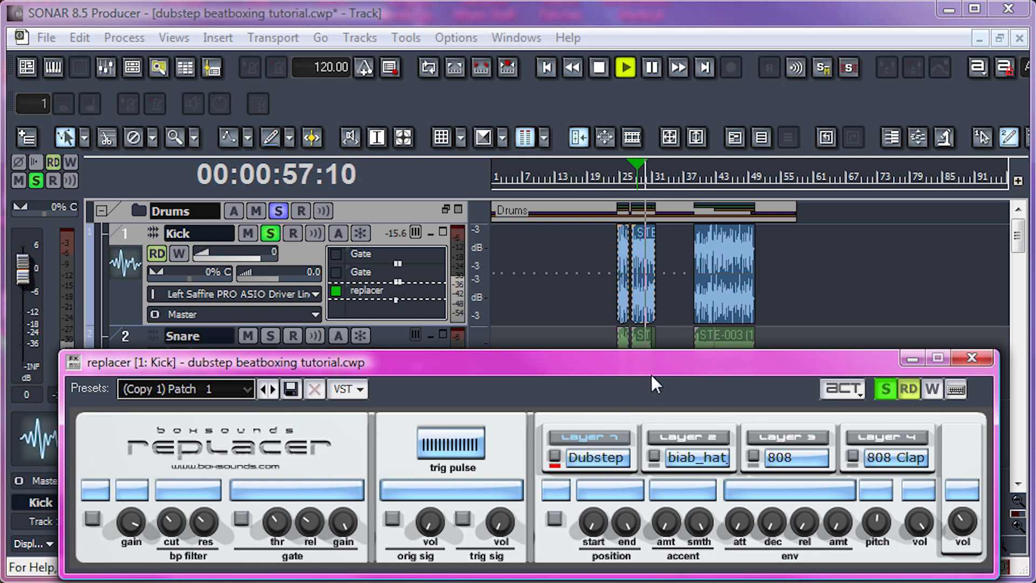
key("space")
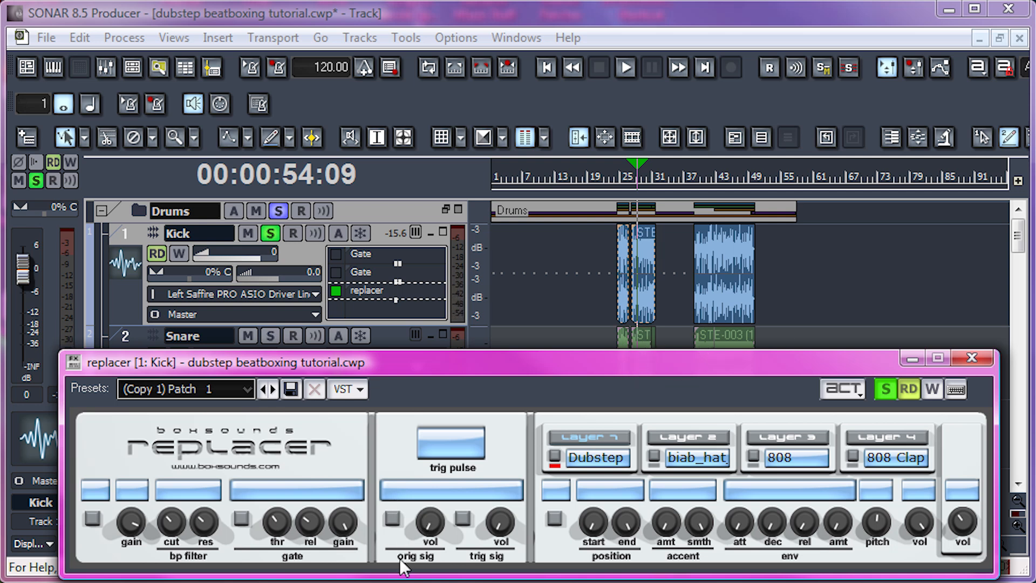
Step: Turn up the replacer's original signal volume during playback and replay the Kick track to hear the blend
key("space")
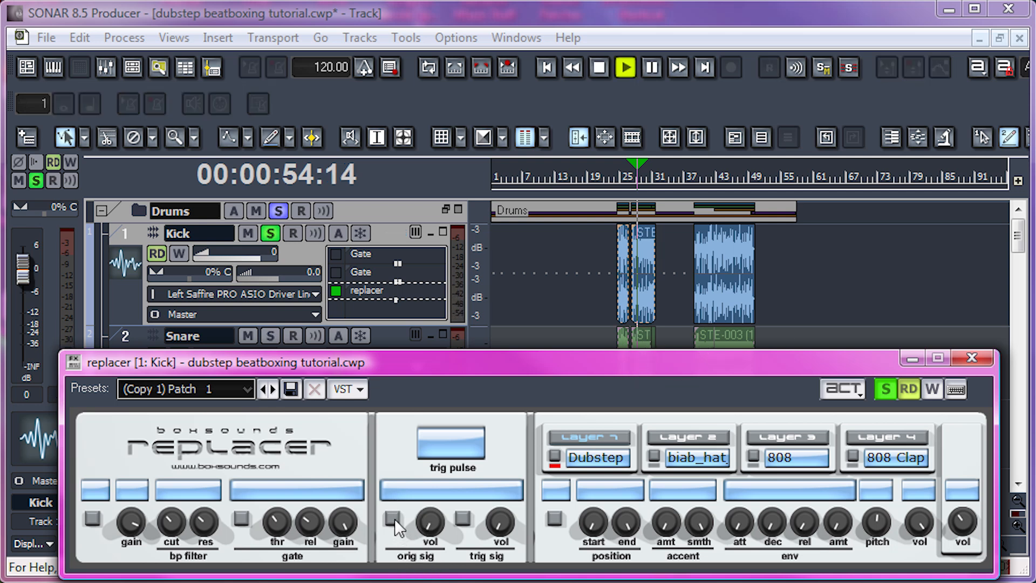
left_click(421, 526)
left_click_drag(433, 500, 438, 473)
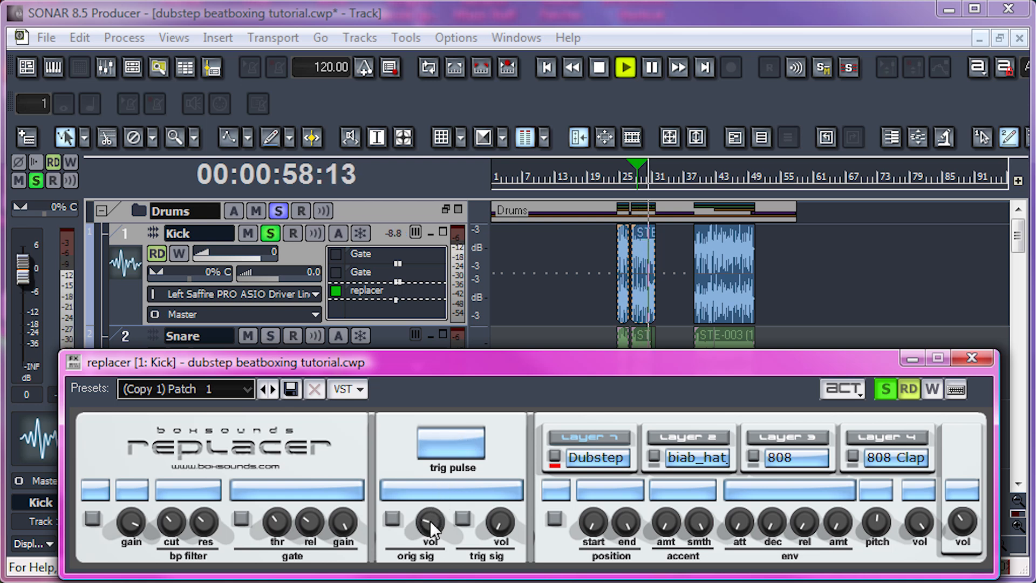
key("space")
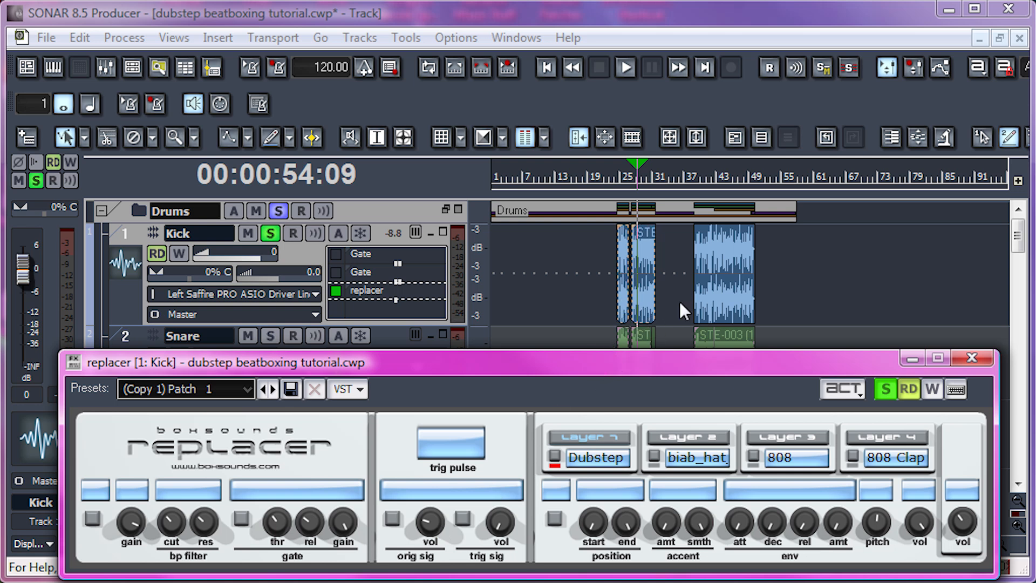
key("space")
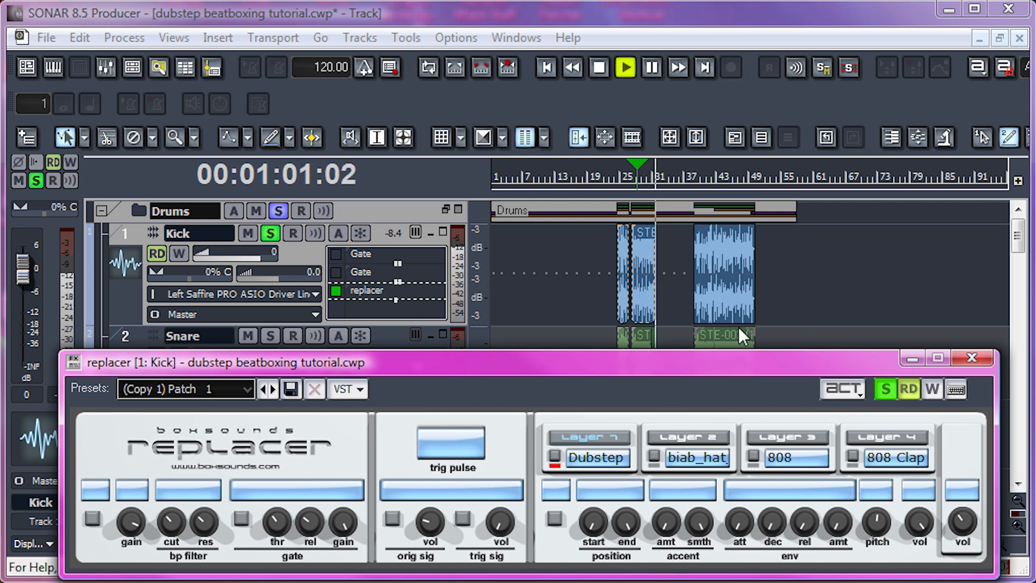
key("space")
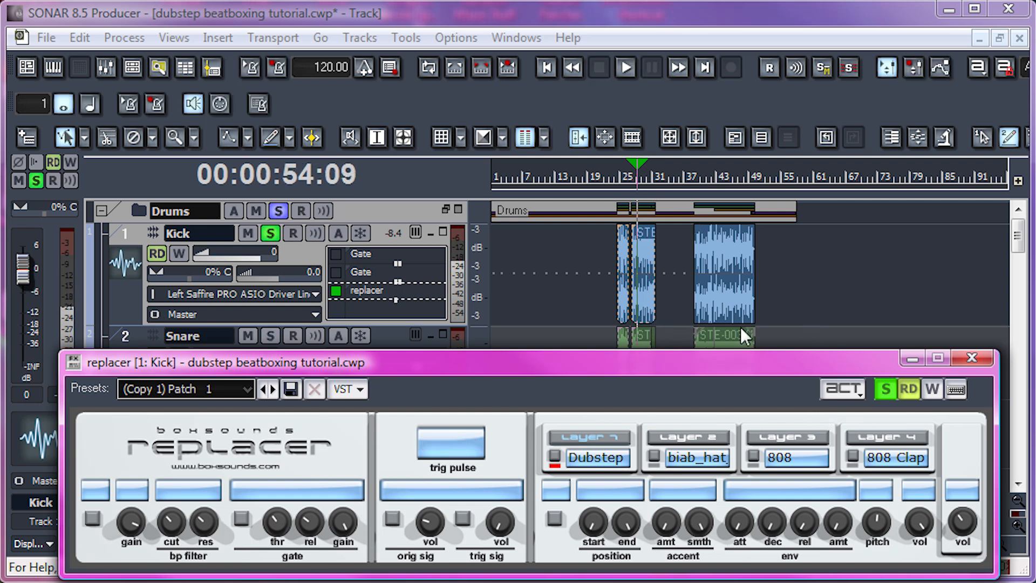
Step: Play back the last clip on the soloed Kick track from near its beginning
left_click(704, 276)
key("space")
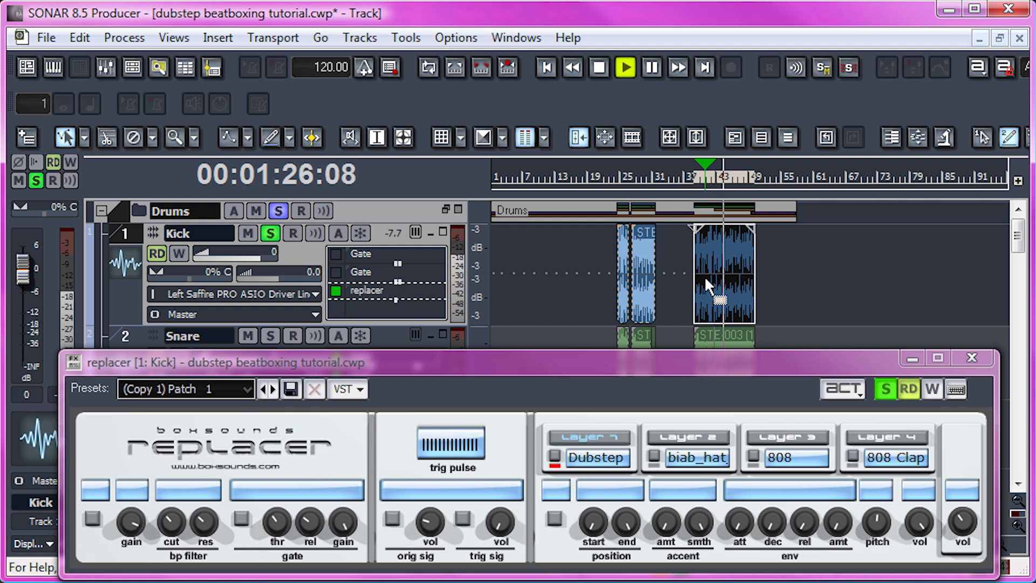
key("space")
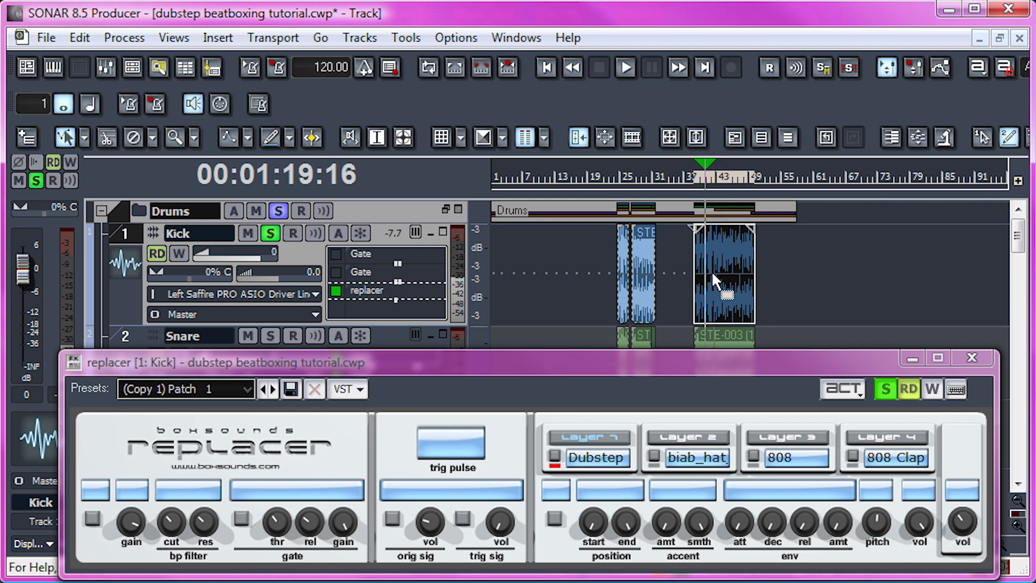
Step: Turn the replacer's original signal volume fully down and audition the trigger signal with Layer 1 off, playing from inside the last Kick clip
left_click(712, 274)
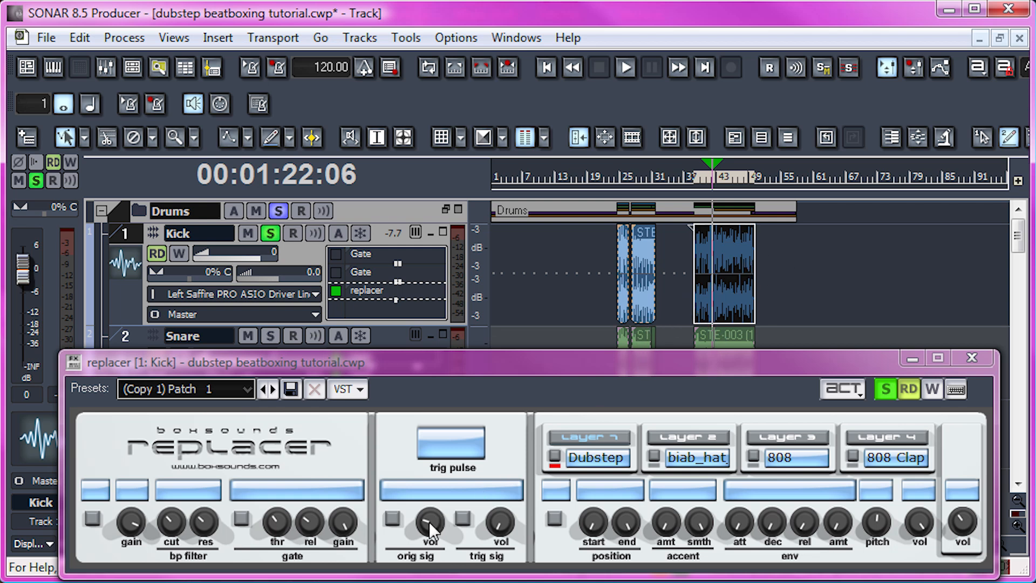
left_click_drag(429, 520, 430, 561)
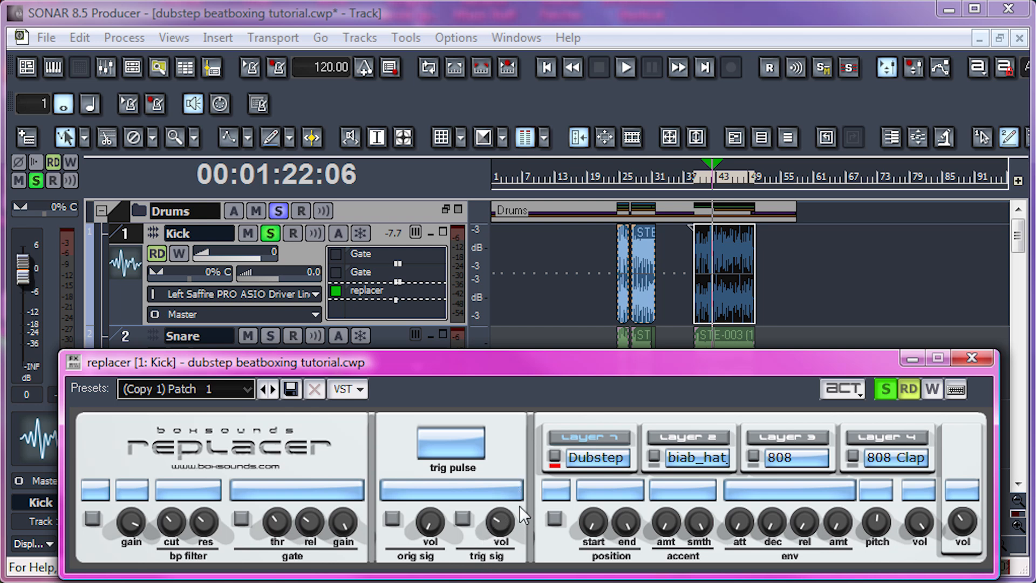
key("space")
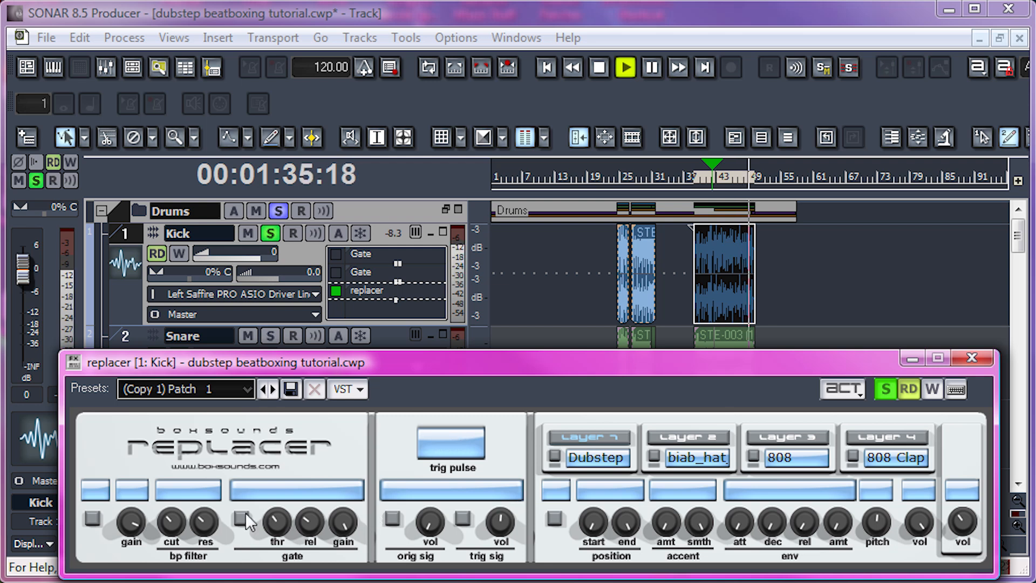
key("space")
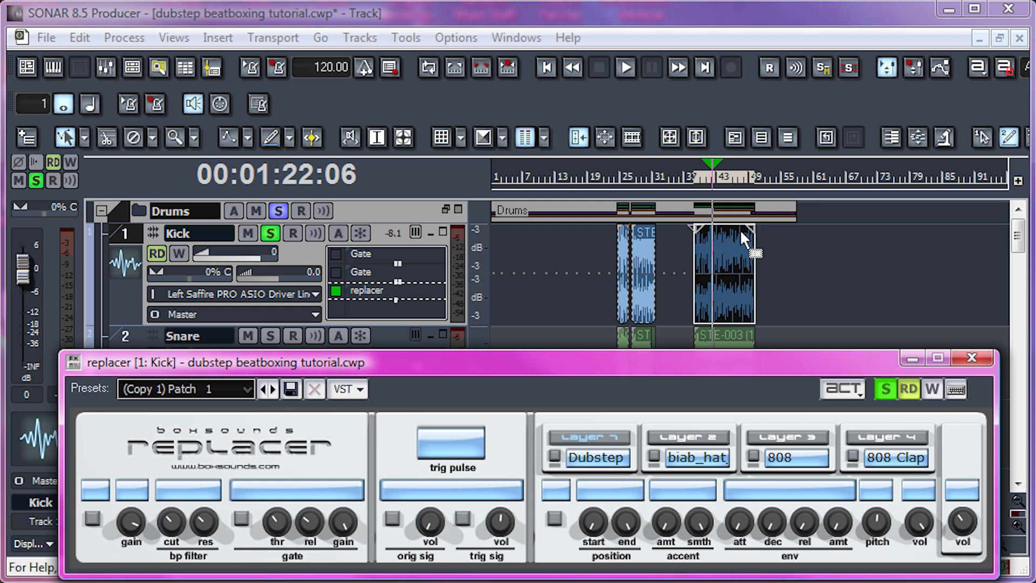
key("space")
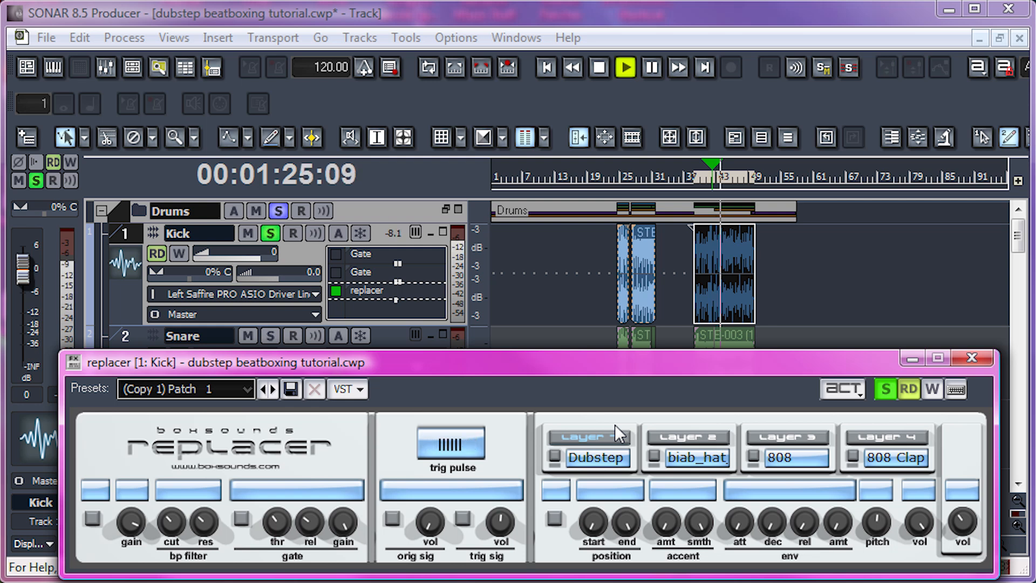
key("space")
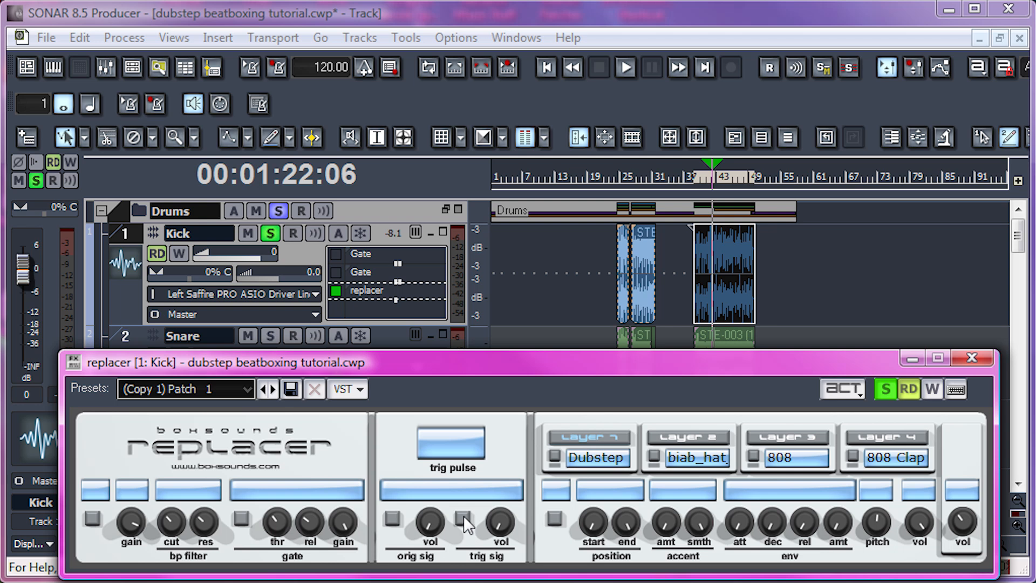
Step: Reactivate Layer 1 in the replacer with the trigger signal volume down and play back the Kick track
left_click(556, 521)
key("space")
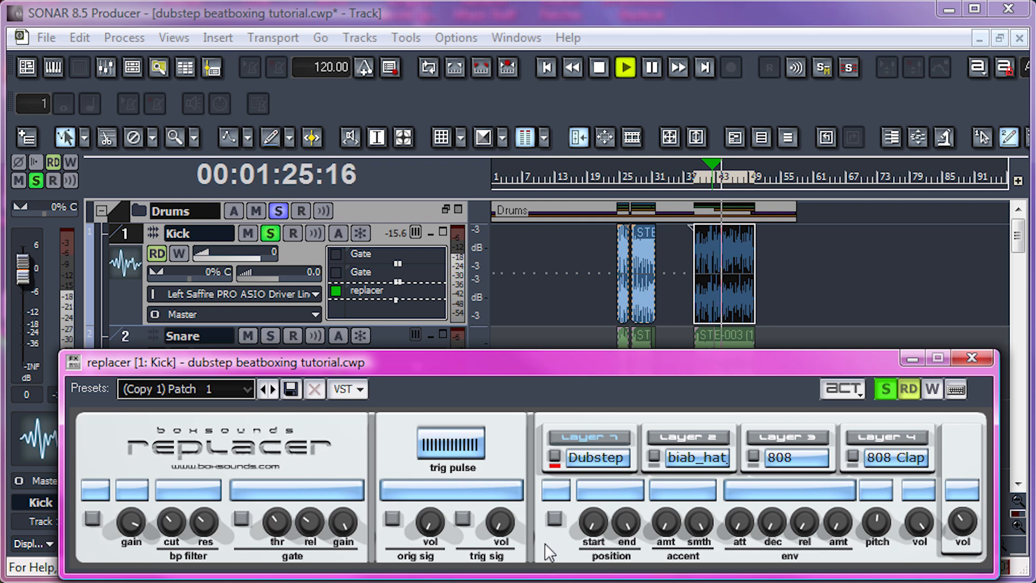
key("space")
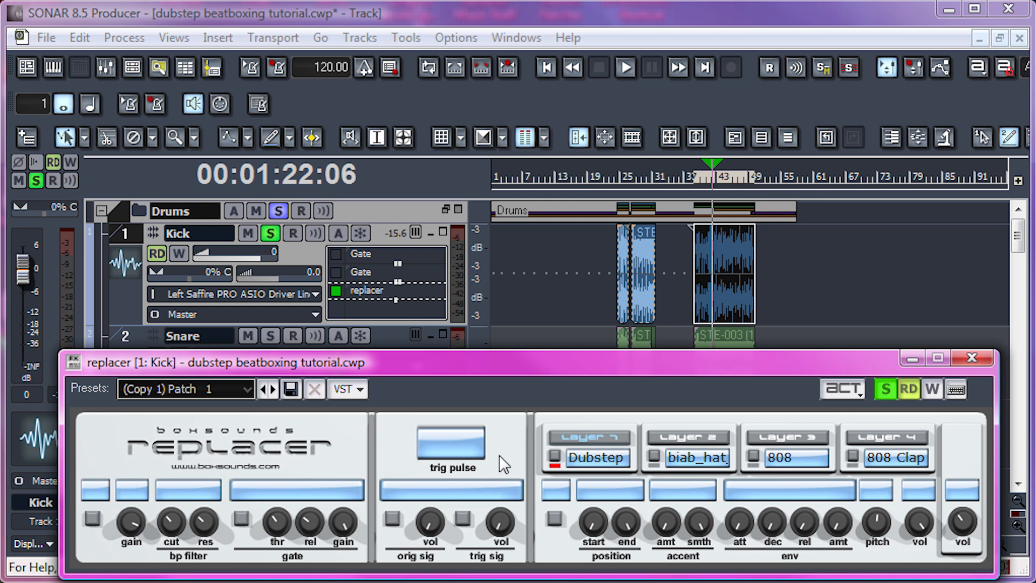
Step: Solo the Snare track and open its first Gate, with the track's full effect list and the plug-in window side by side
left_click(271, 334)
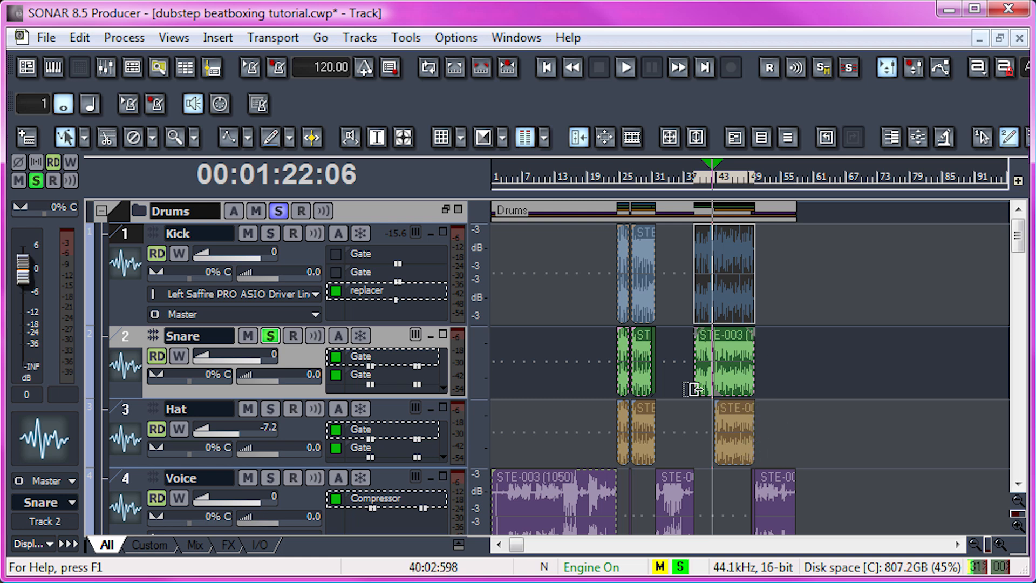
left_click_drag(386, 399, 379, 439)
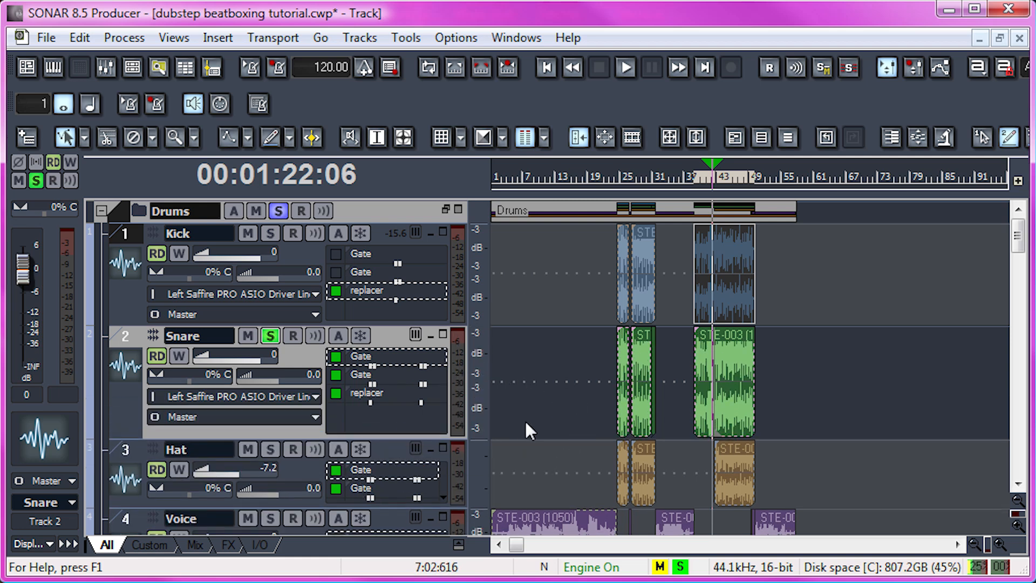
double_click(360, 356)
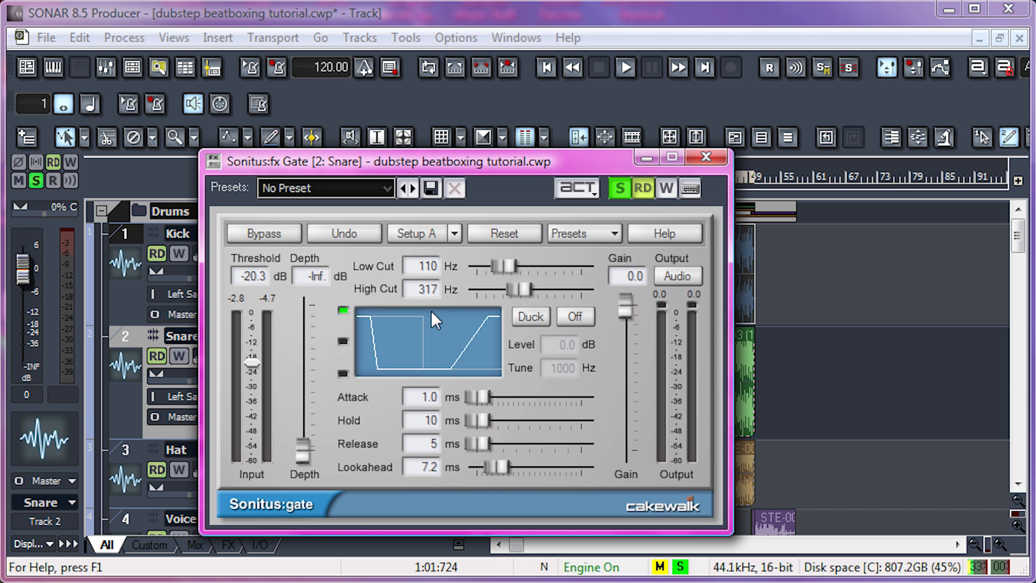
left_click_drag(505, 169, 794, 140)
Step: Bypass the Snare track's replacer and second Gate during playback to hear the first Gate alone
key("space")
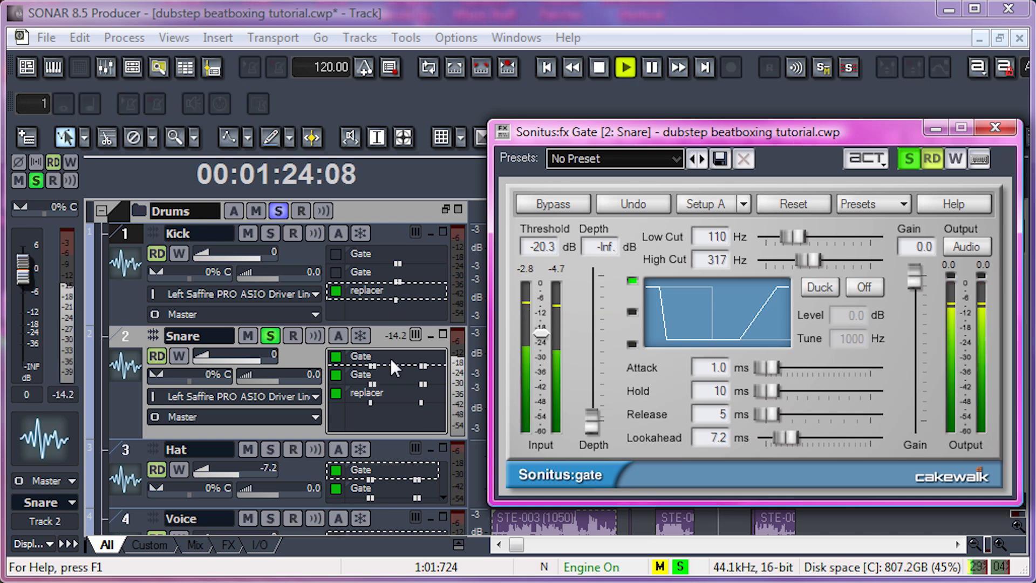
left_click(335, 393)
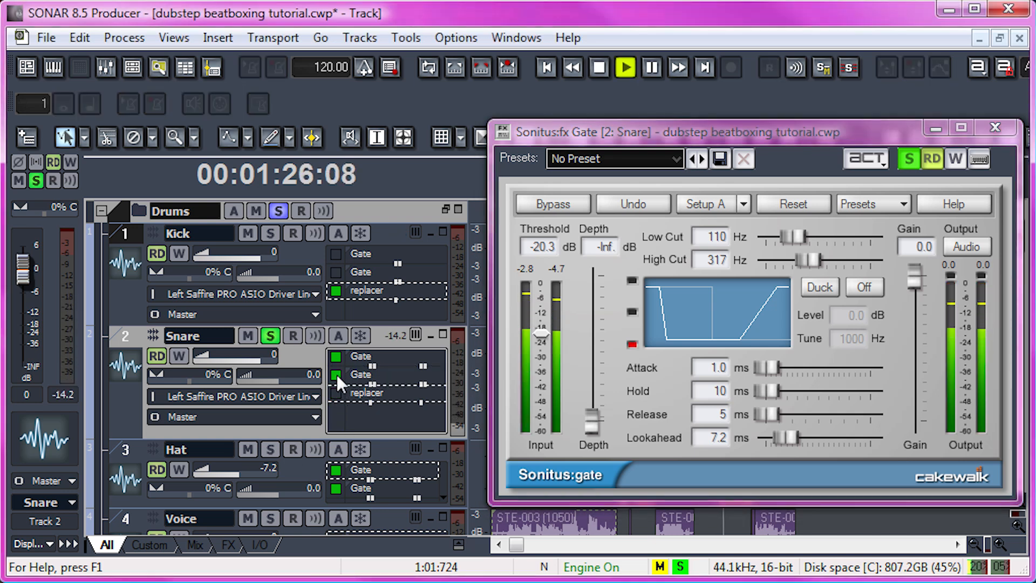
left_click(336, 375)
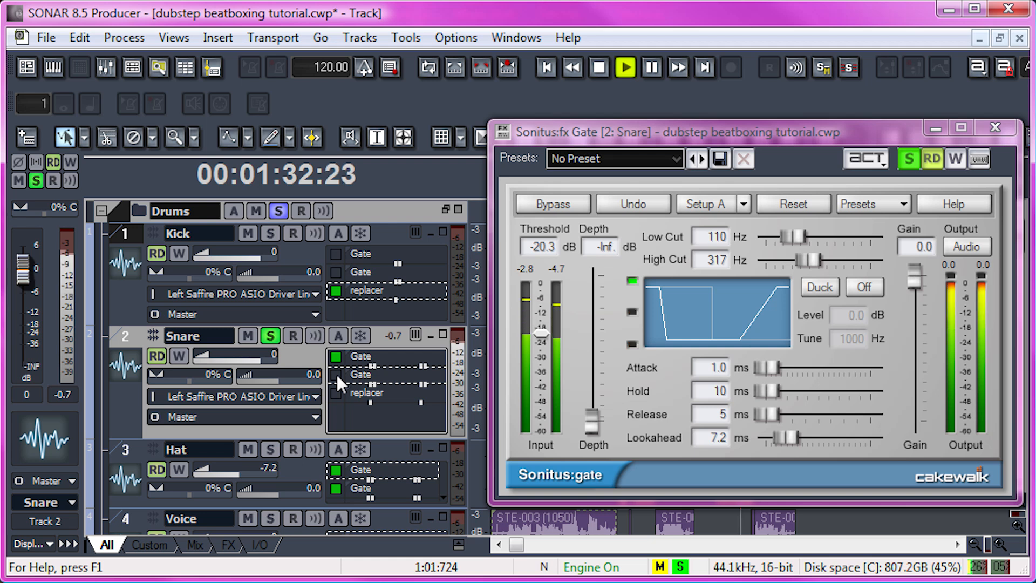
key("space")
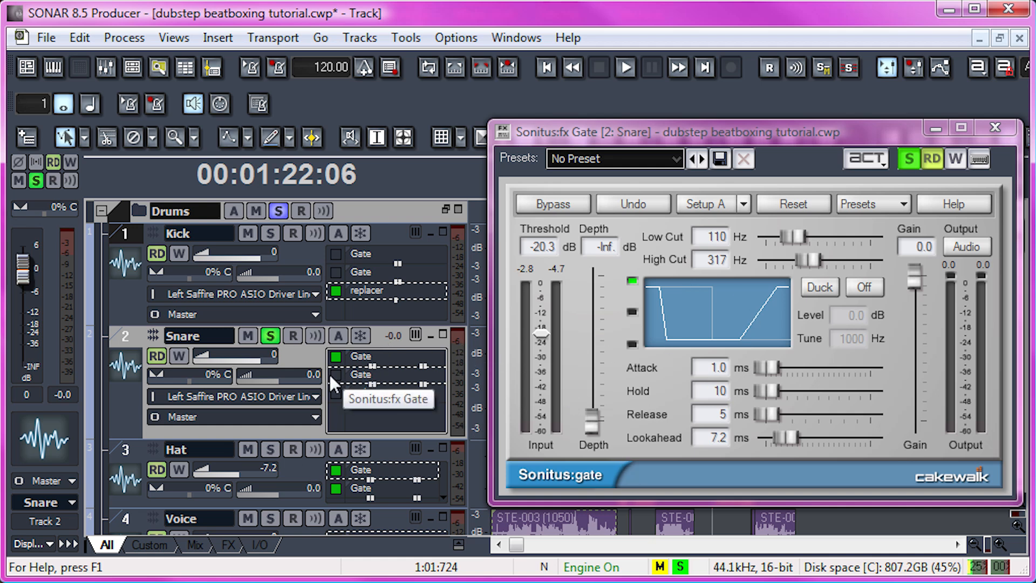
Step: Open the Snare track's second Gate and switch it back on, playing the track with both Gate windows in view
double_click(370, 374)
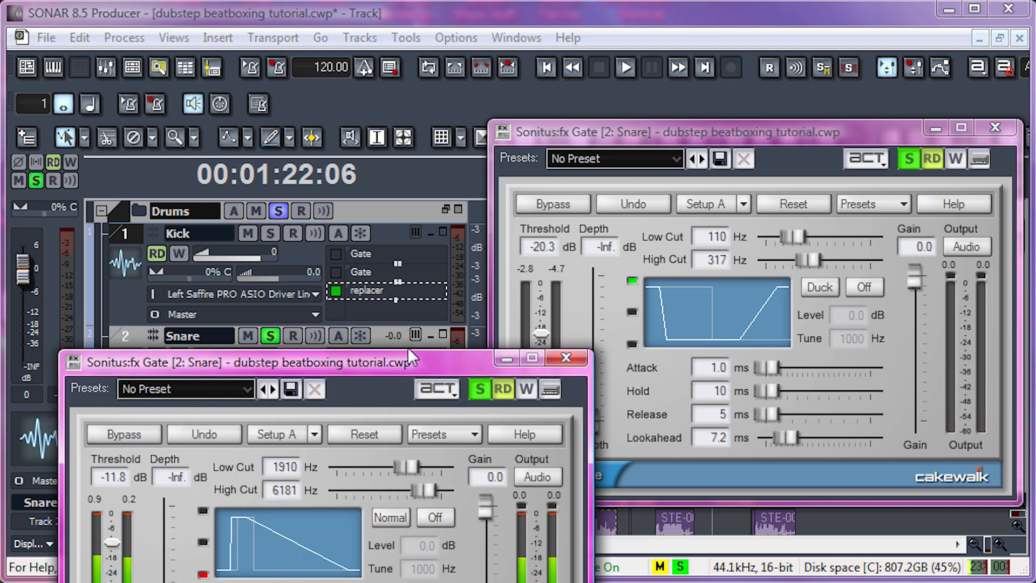
left_click_drag(389, 368, 544, 145)
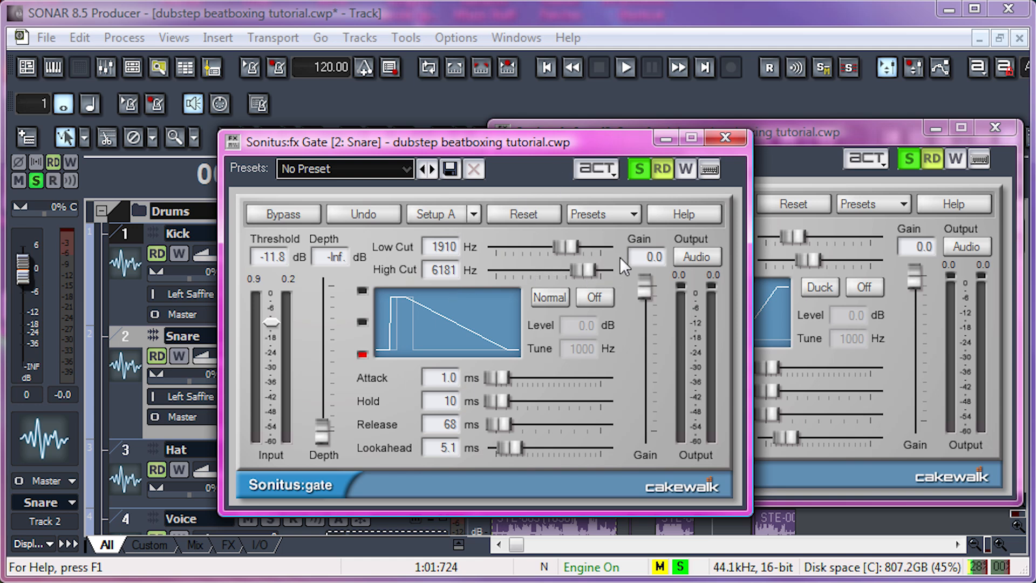
left_click_drag(565, 138, 377, 199)
key("space")
left_click_drag(666, 131, 653, 148)
key("space")
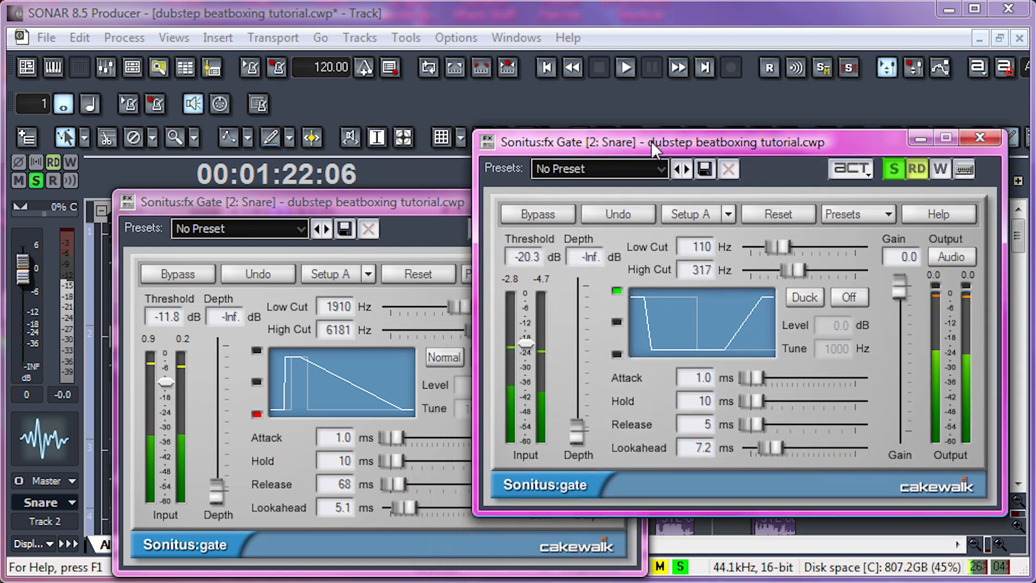
left_click_drag(321, 204, 596, 156)
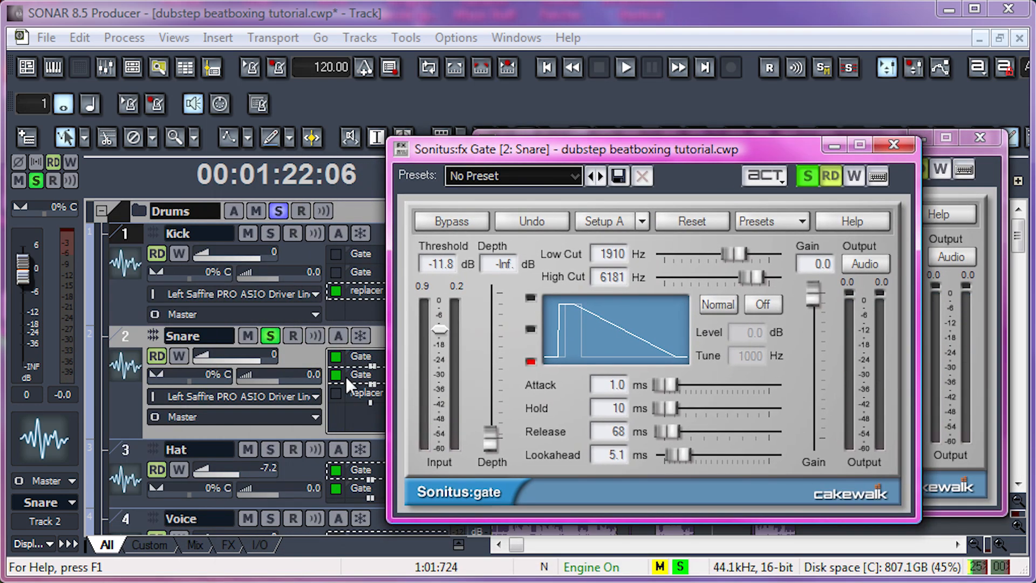
Step: Open the replacer on the Snare track and play back the soloed track
double_click(350, 393)
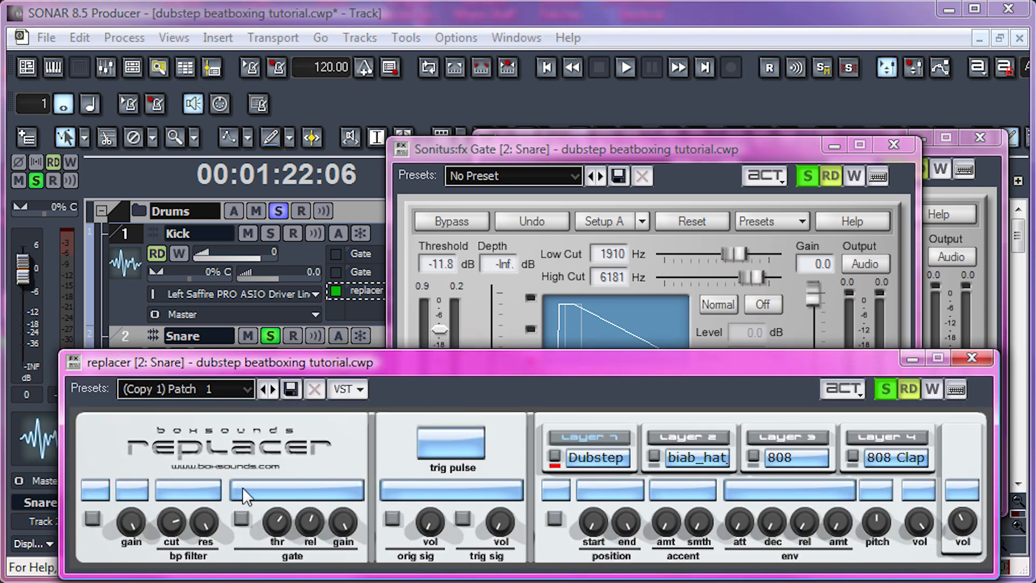
key("space")
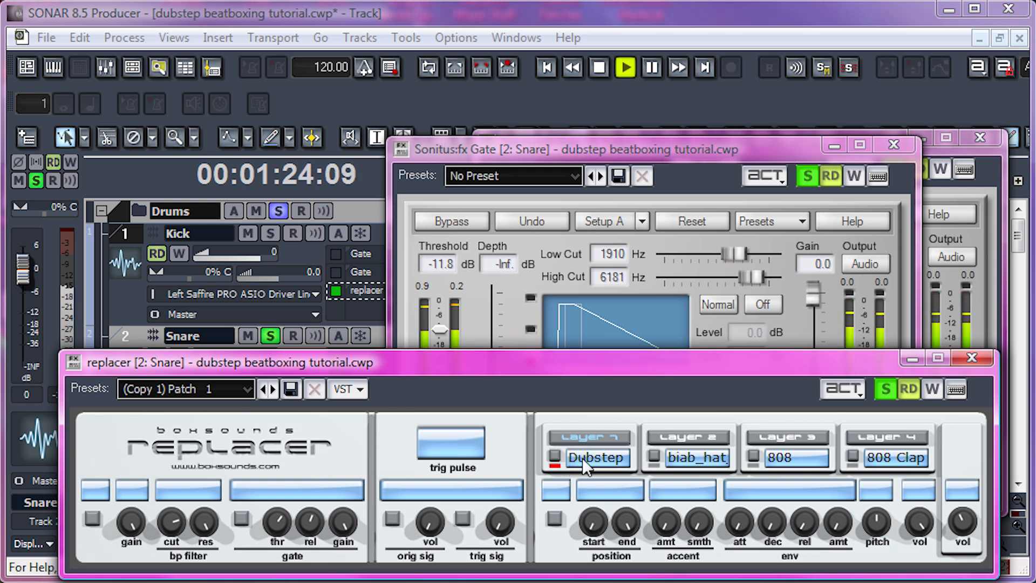
key("space")
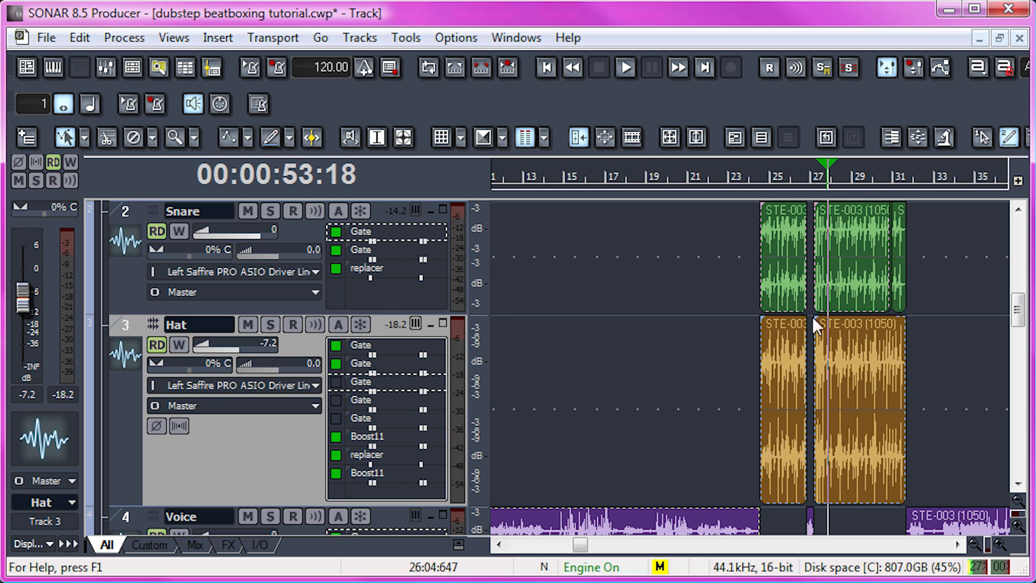
Step: Inspect the Hat track's first Gate, and bypass the track's second Gate, replacer and both Boost11 effects
double_click(350, 344)
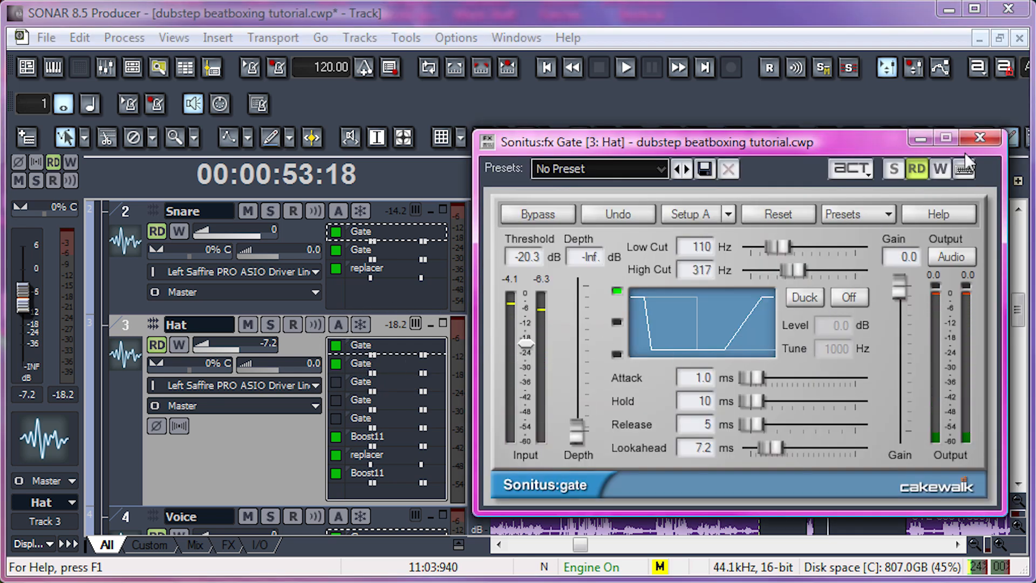
left_click(981, 137)
left_click(336, 457)
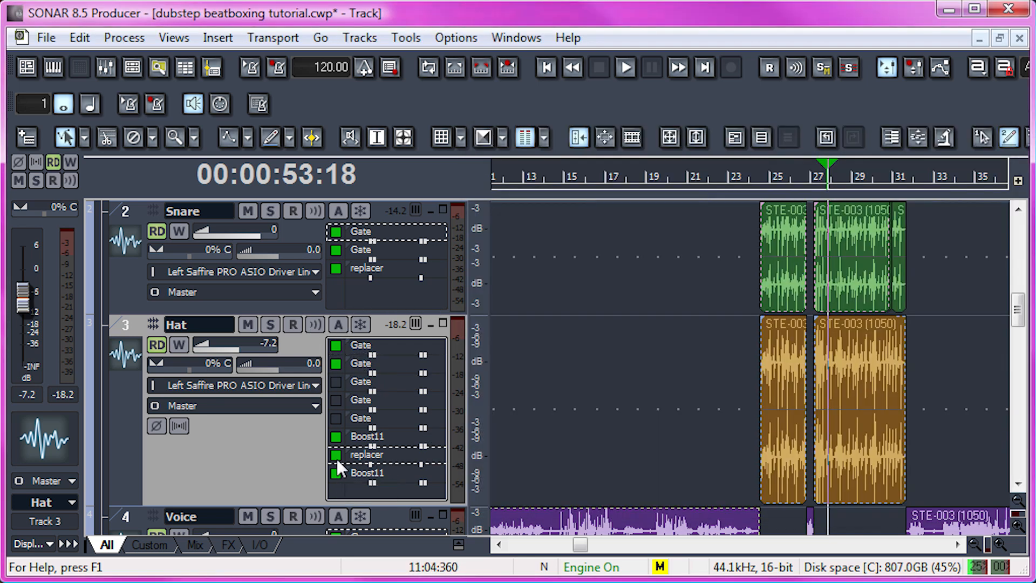
left_click(336, 435)
left_click(336, 475)
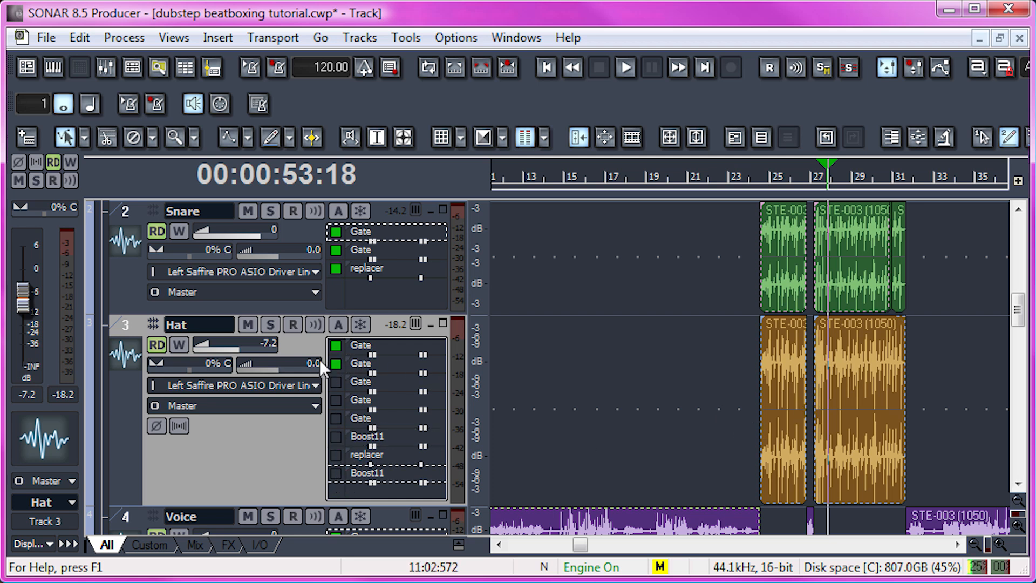
left_click(336, 363)
Step: Play the full mix, and solo the Hat track to hear it with only its first Gate active
key("space")
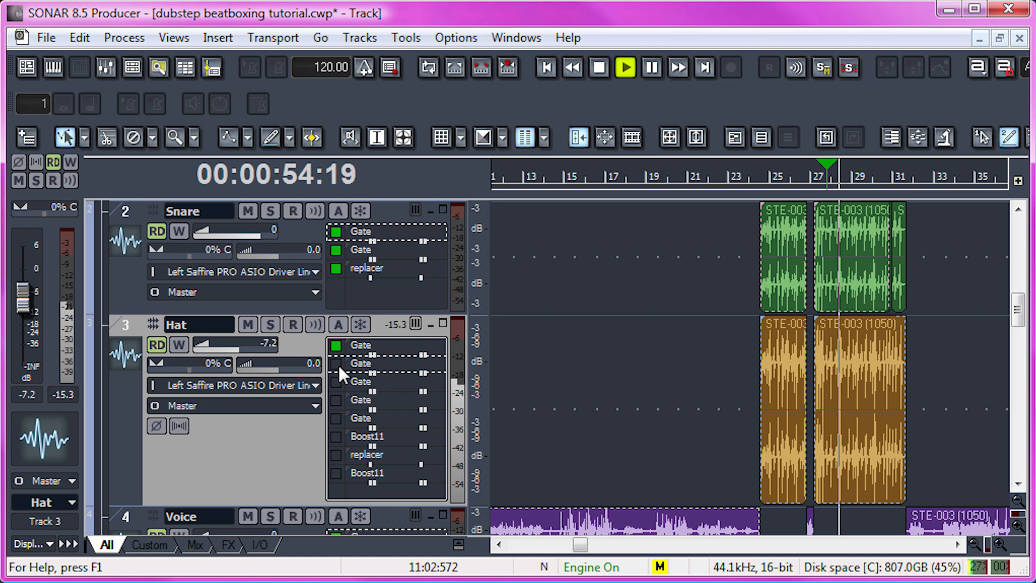
scroll(593, 366, "down", 3)
scroll(540, 354, "up", 3)
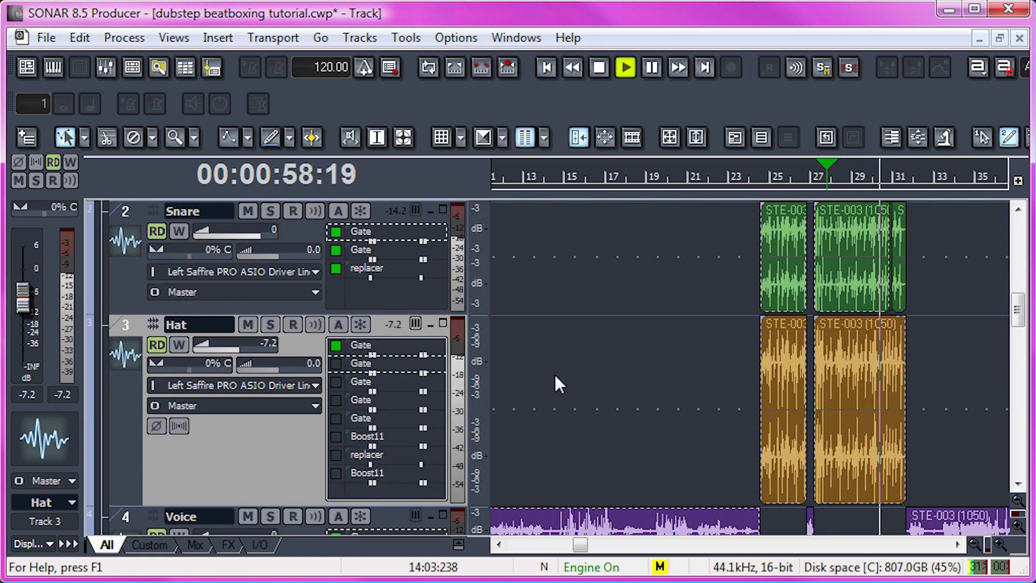
key("space")
left_click(271, 325)
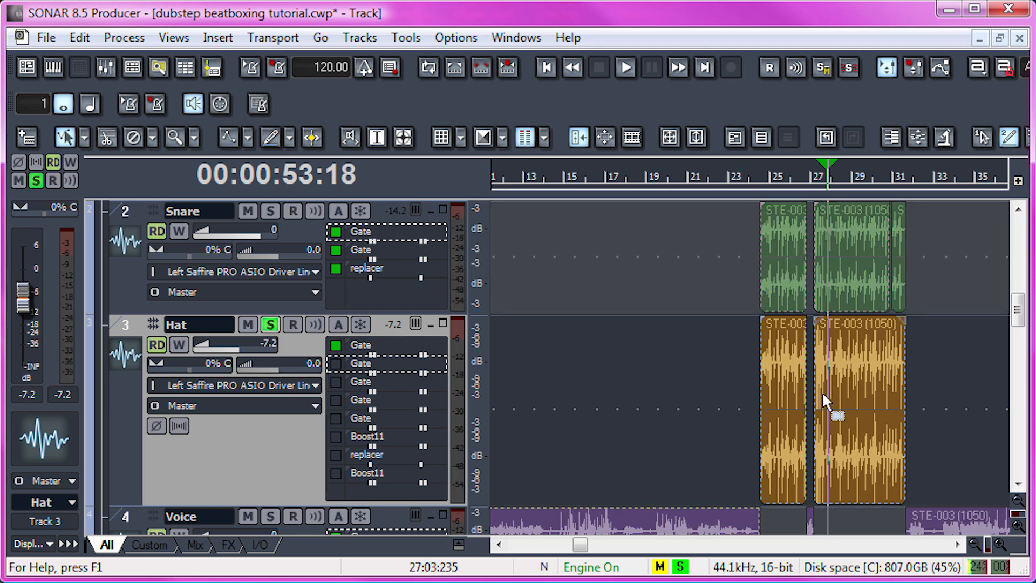
key("space")
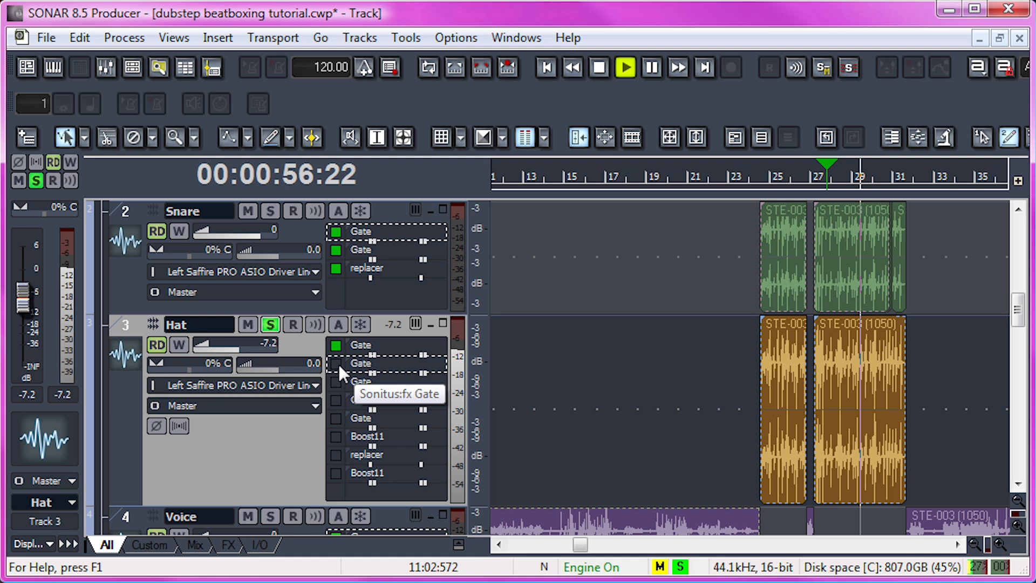
key("space")
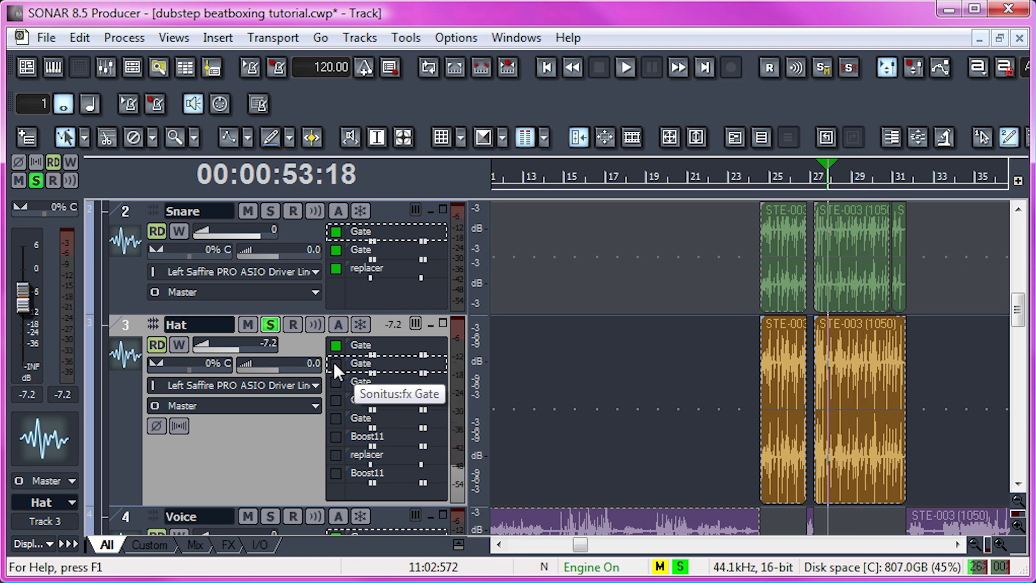
Step: Switch the Hat track's second Gate back on and play back the soloed track
left_click(334, 362)
key("space")
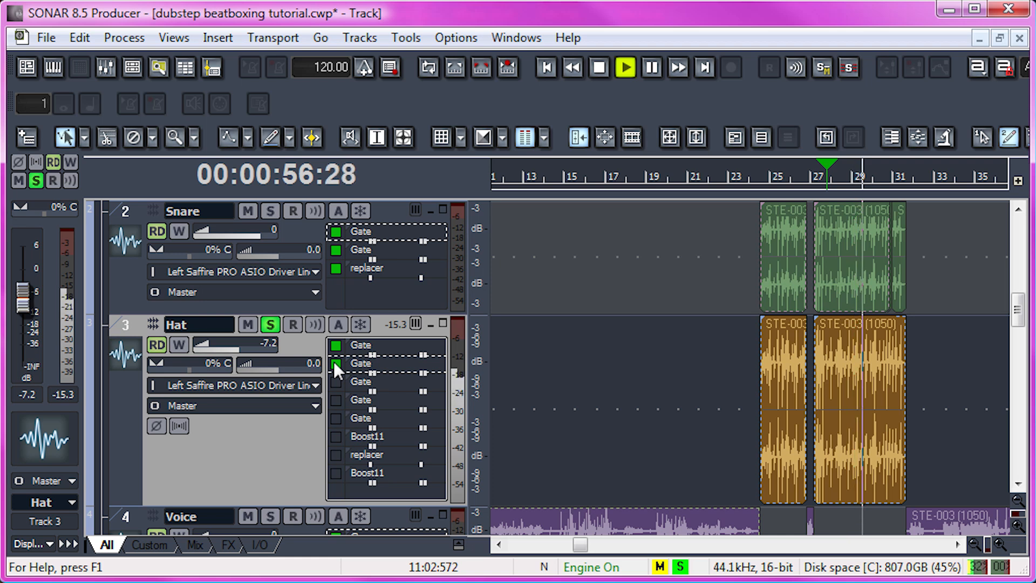
key("space")
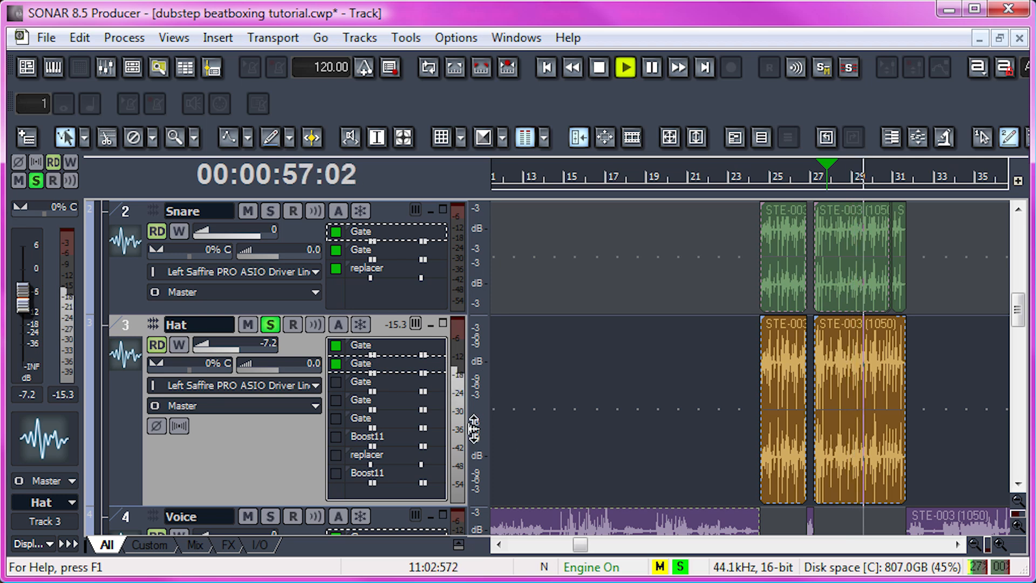
key("space")
Step: Switch the replacer and both Boost11 effects back on for the Hat track
left_click(335, 452)
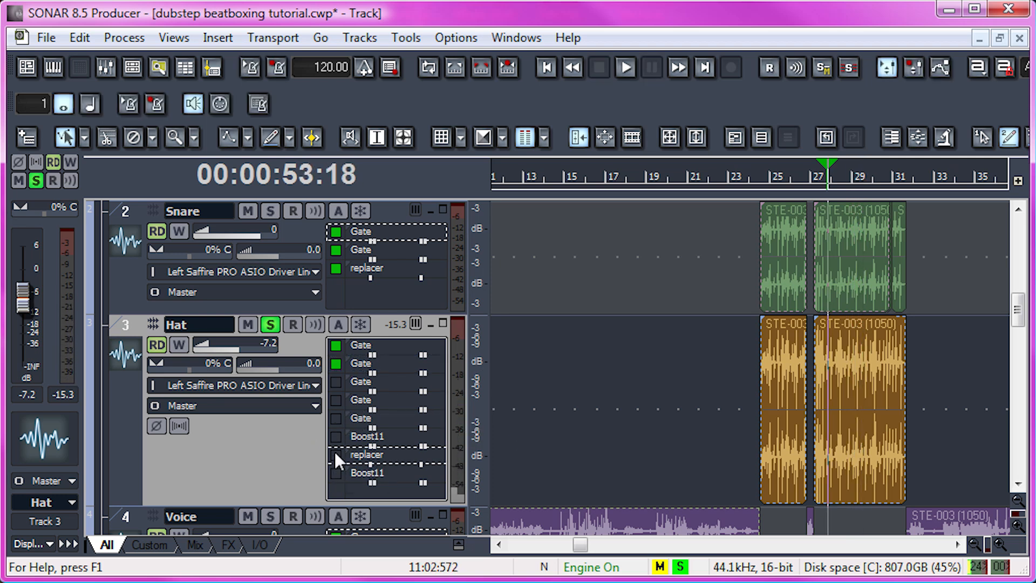
left_click(336, 437)
left_click(337, 473)
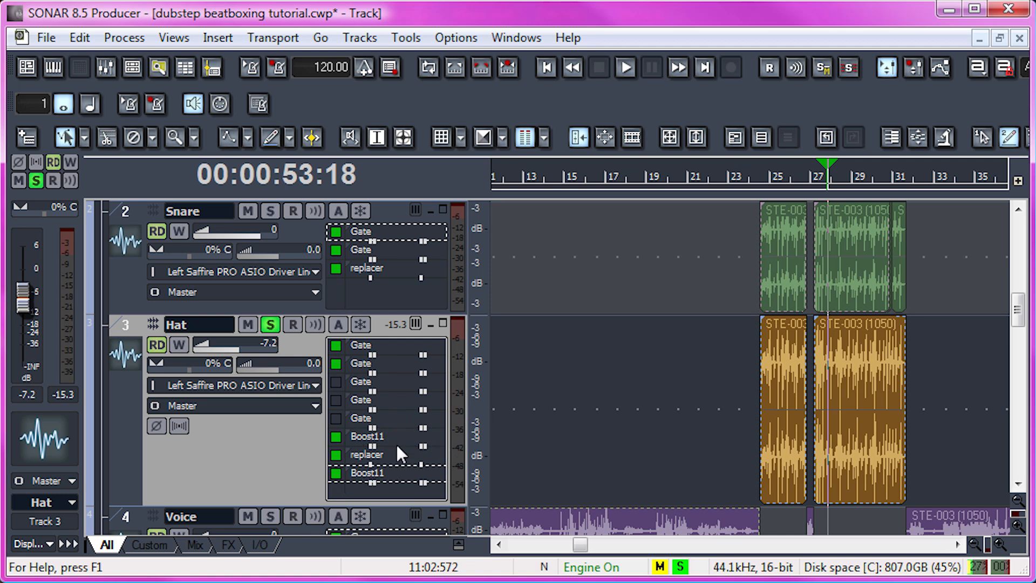
Step: Inspect the Hat track's replacer and its sample layers while playing back the soloed track, and close the effect window
double_click(365, 455)
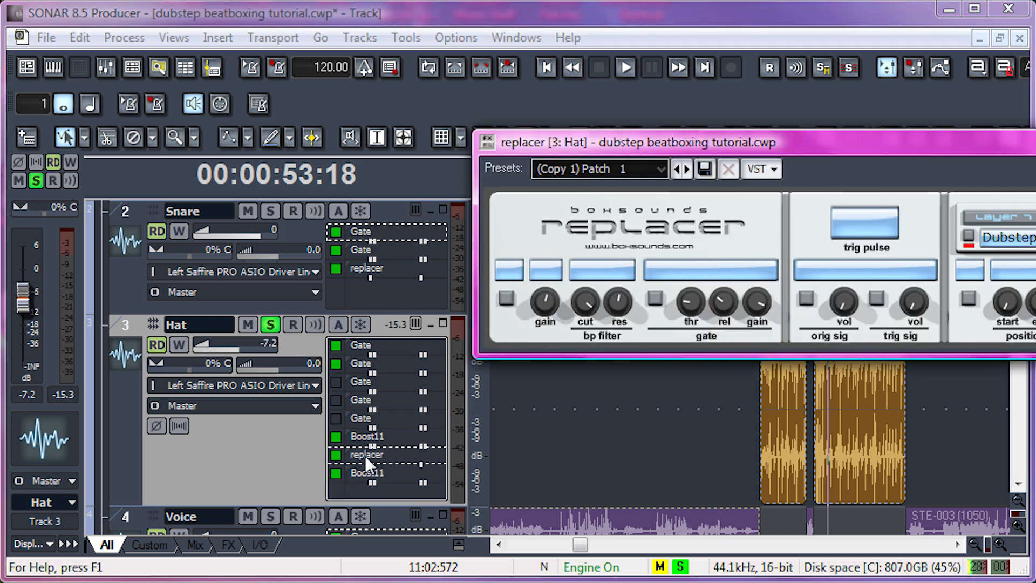
key("space")
left_click_drag(749, 149, 362, 167)
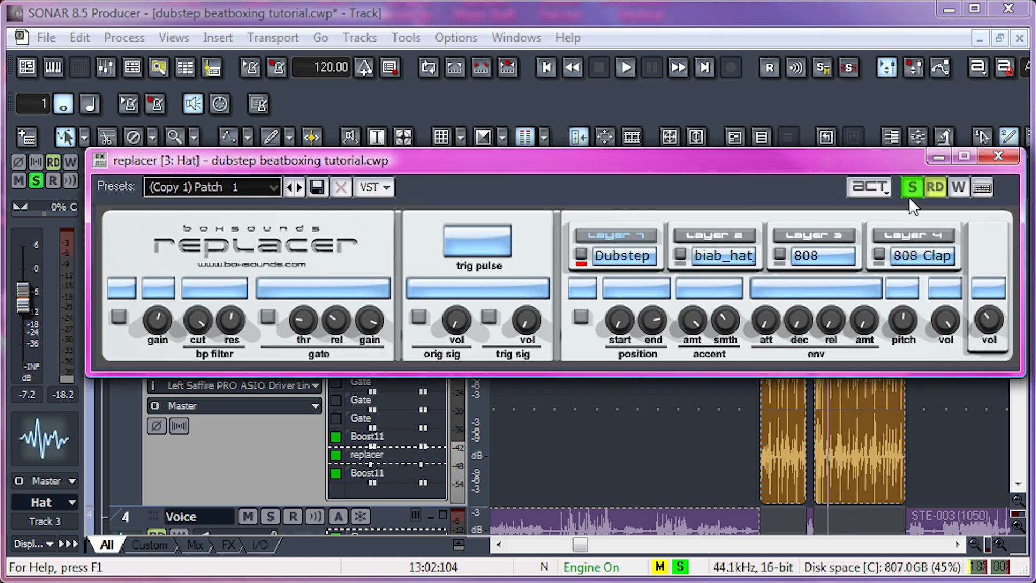
left_click(998, 156)
key("space")
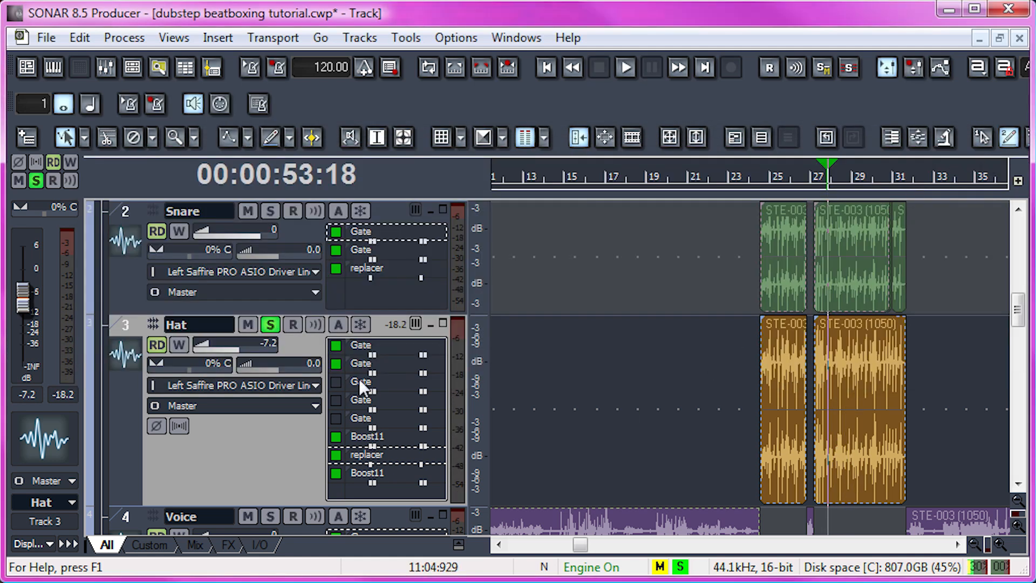
Step: Unsolo the Hat track and play back all the replaced drums together, with the Guide track still muted
left_click(270, 324)
scroll(590, 430, "down", 3)
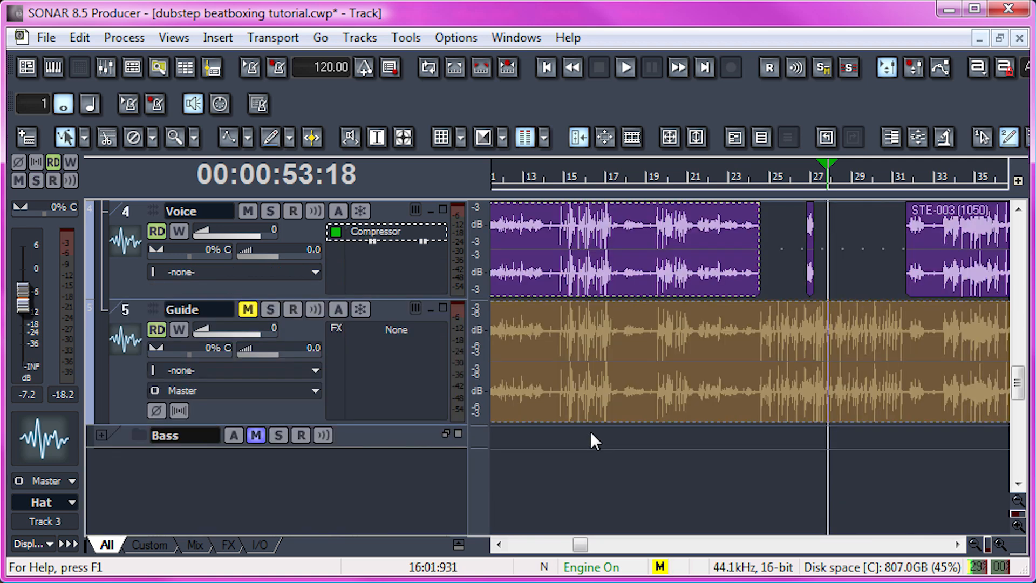
key("space")
scroll(640, 355, "up", 5)
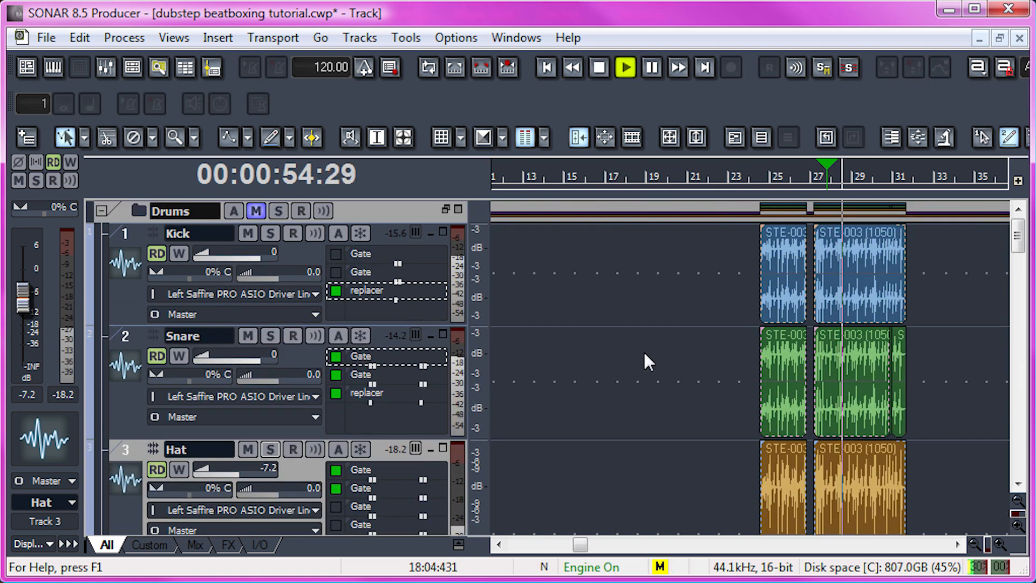
scroll(643, 356, "down", 3)
scroll(643, 354, "down", 3)
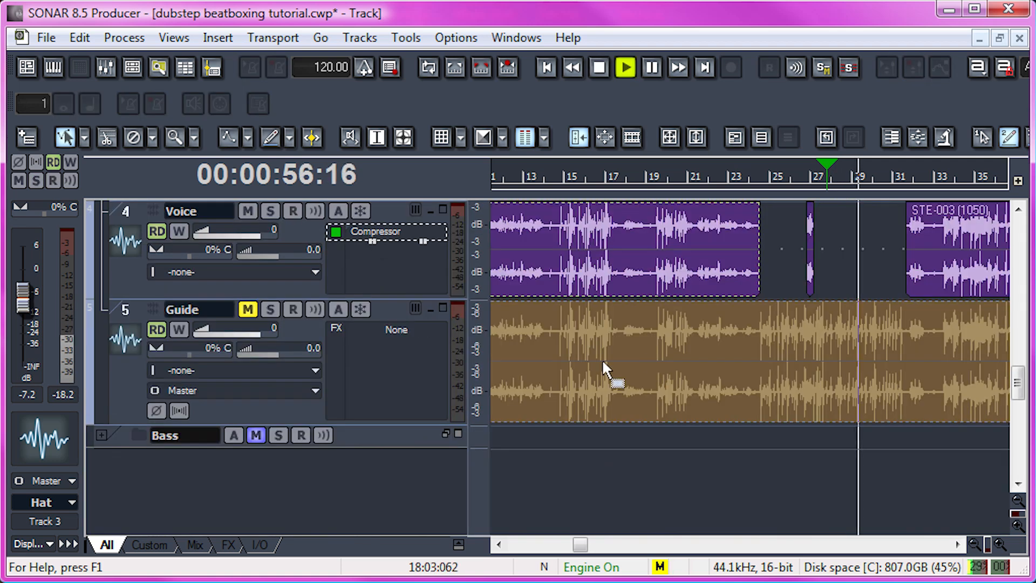
key("space")
Step: Unmute the Guide track and solo it during playback, and unsolo it to hear the original beatbox layered with the drums
left_click(248, 309)
left_click(267, 310)
key("space")
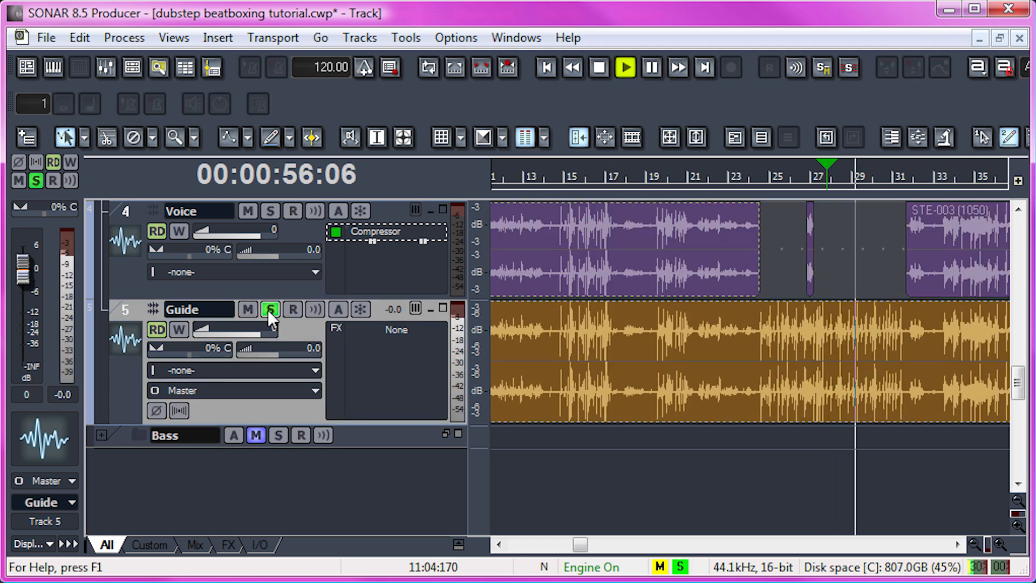
left_click(267, 309)
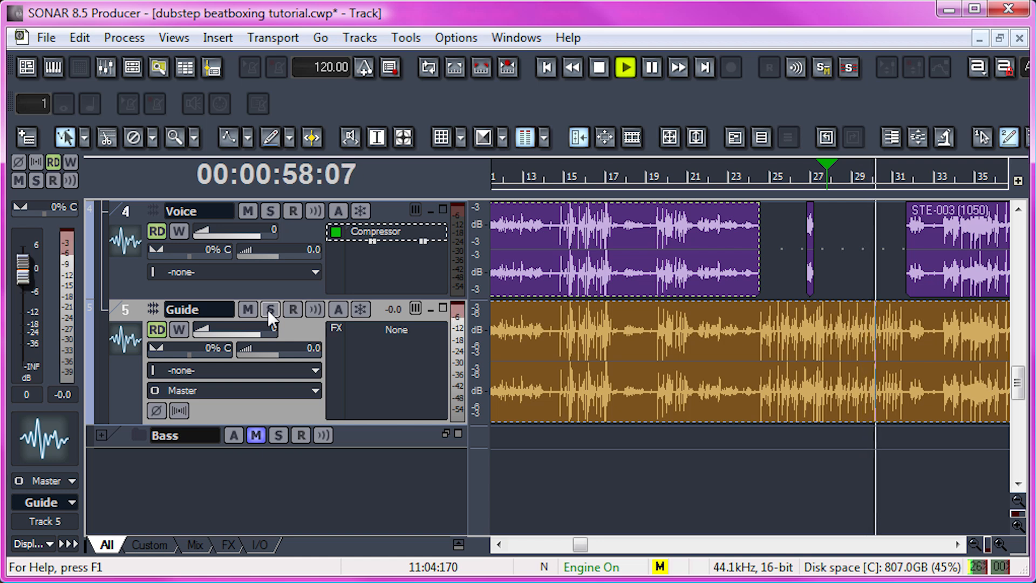
mouse_move(263, 332)
left_mouse_down()
mouse_move(193, 333)
mouse_move(279, 330)
left_mouse_up()
key("space")
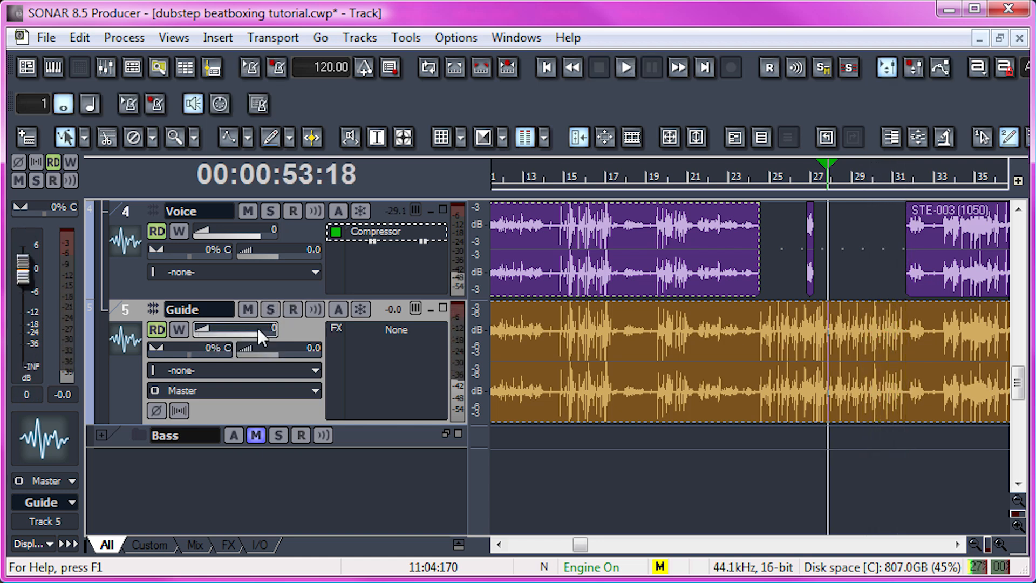